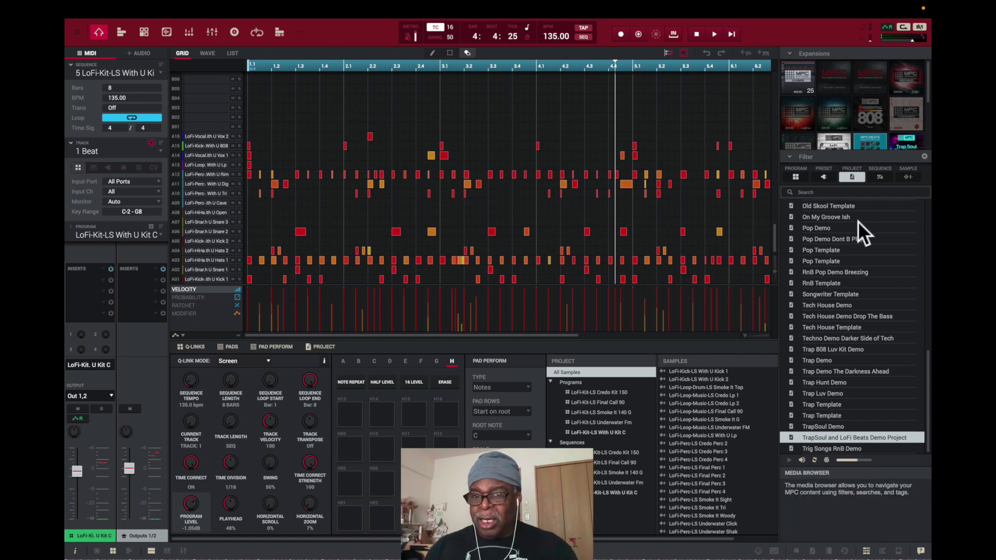
Play the sequence briefly to audition it, then stop playback.
{"action": "key", "text": "space"}
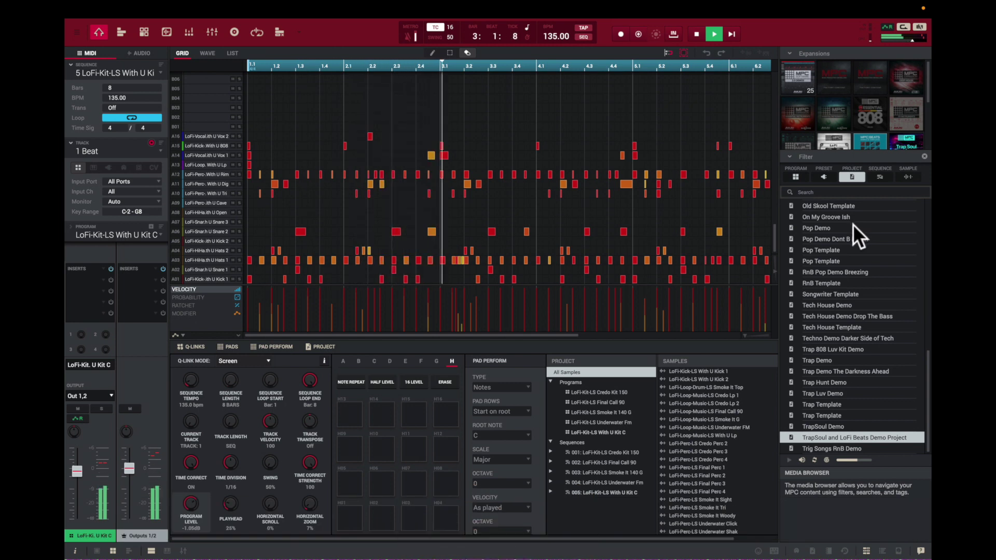
{"action": "scroll", "coordinate": [747, 335], "scroll_direction": "up", "scroll_amount": 3}
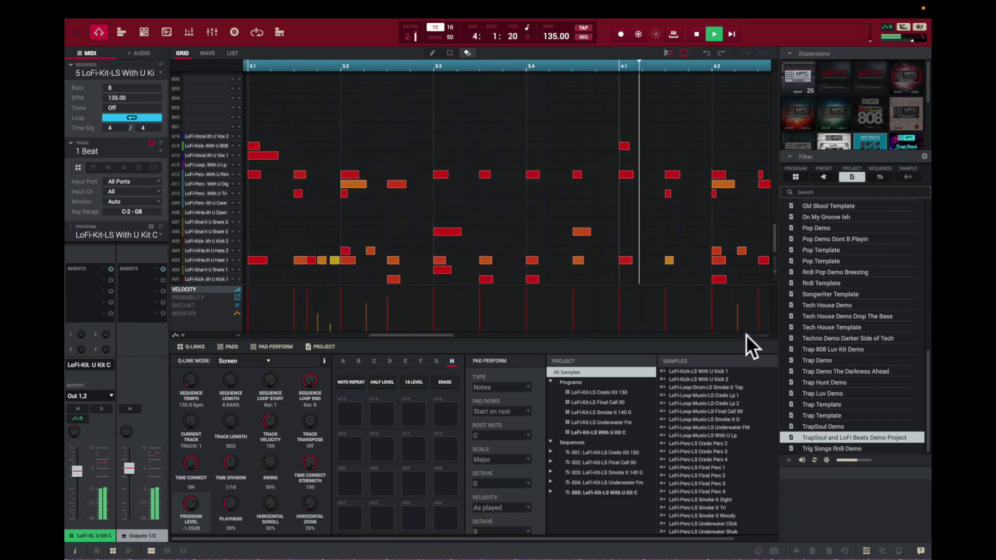
{"action": "scroll", "coordinate": [746, 335], "scroll_direction": "down", "scroll_amount": 3}
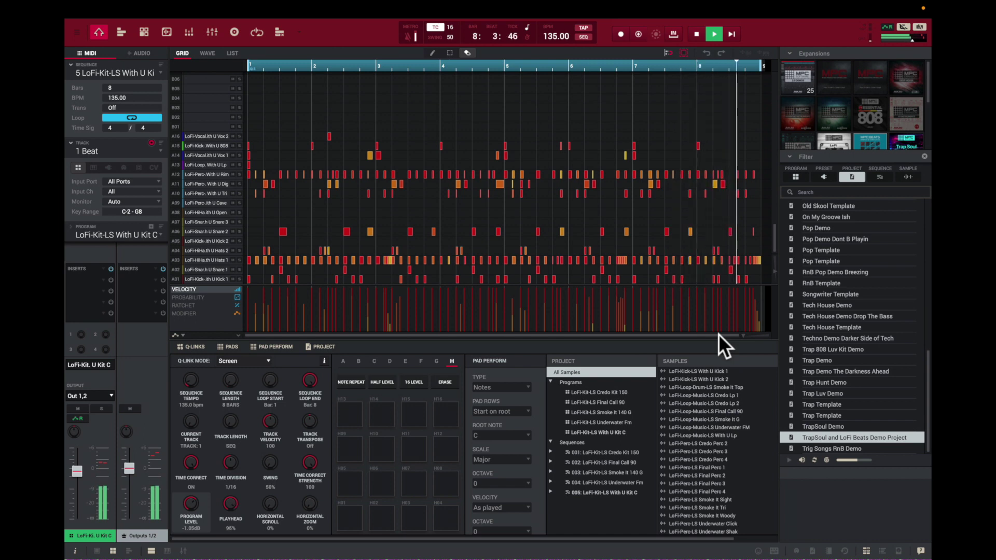
{"action": "key", "text": "space"}
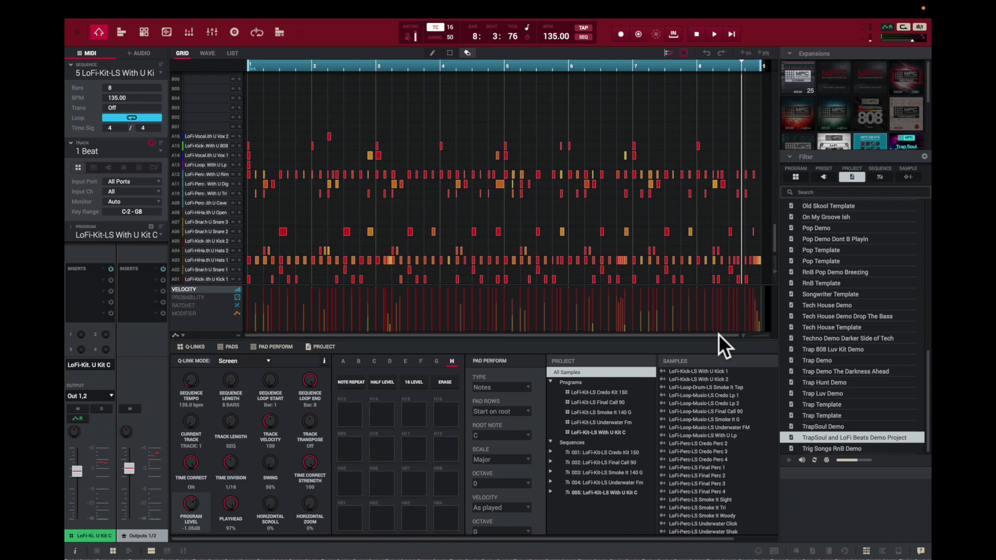
Open the Mixer with the browser and inspector hidden, showing channels A01–A16.
{"action": "key", "text": "super+5"}
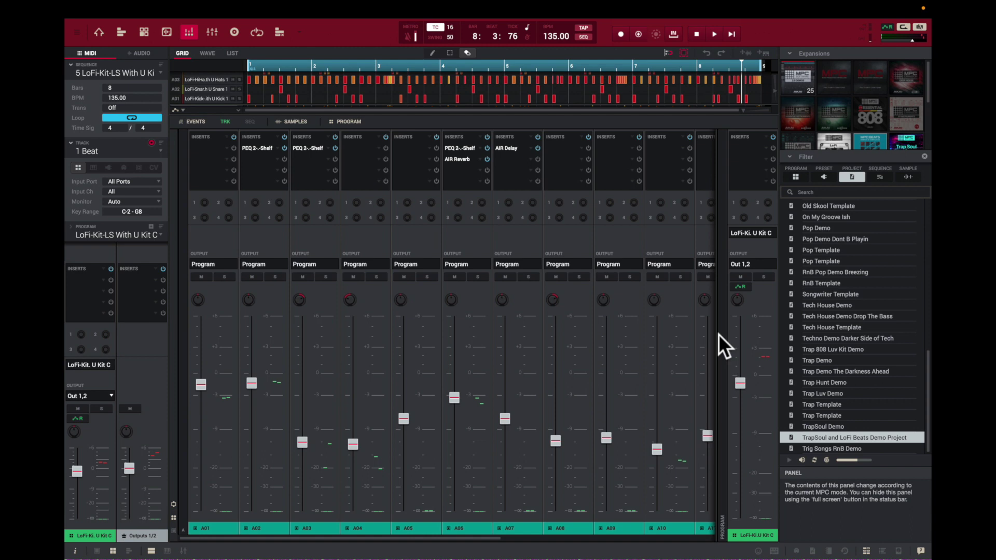
{"action": "key", "text": "b"}
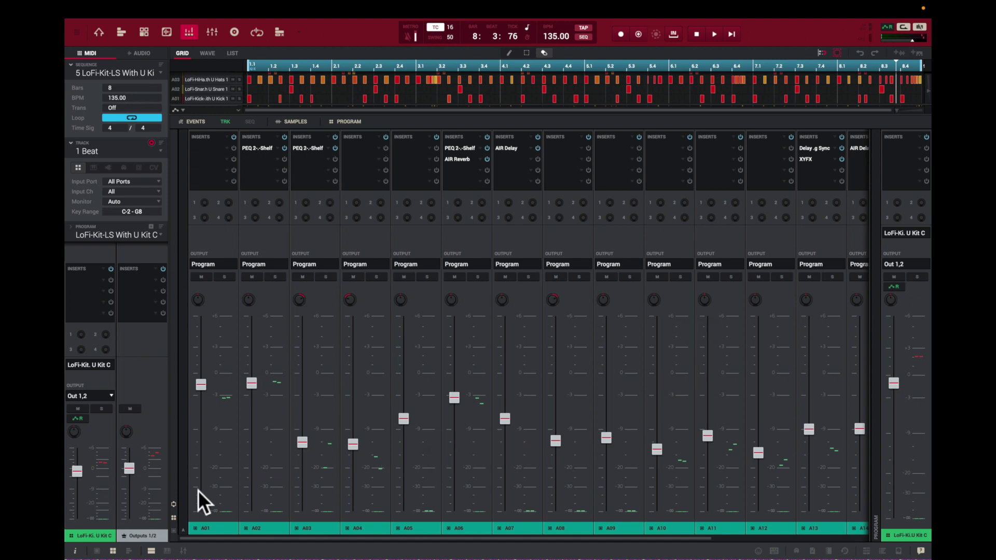
{"action": "left_click", "coordinate": [75, 550]}
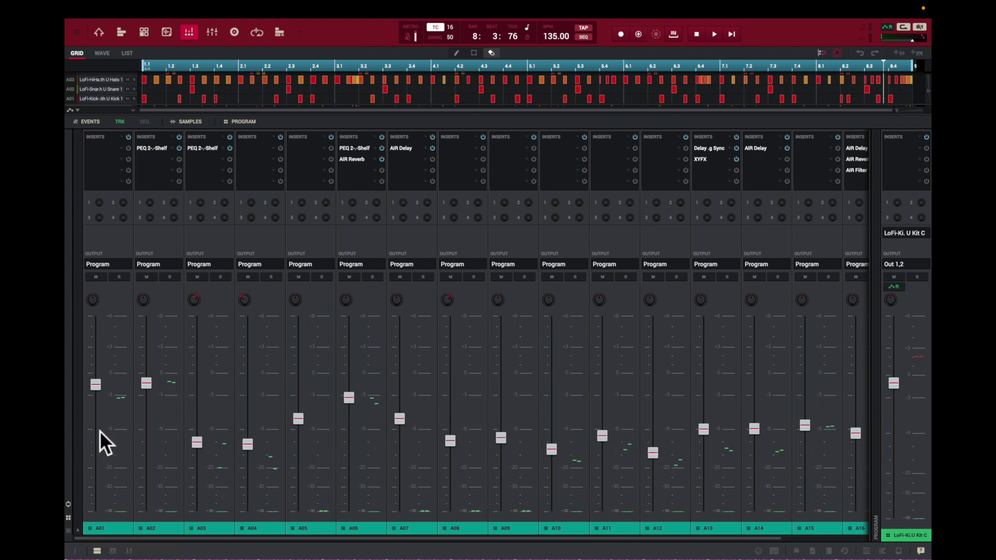
{"action": "left_click", "coordinate": [97, 529]}
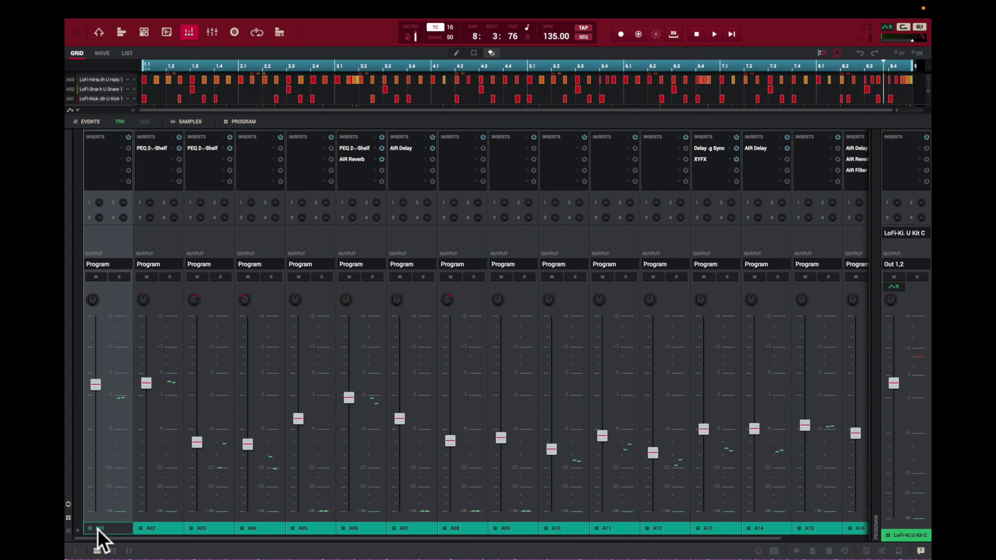
{"action": "left_click", "coordinate": [859, 527]}
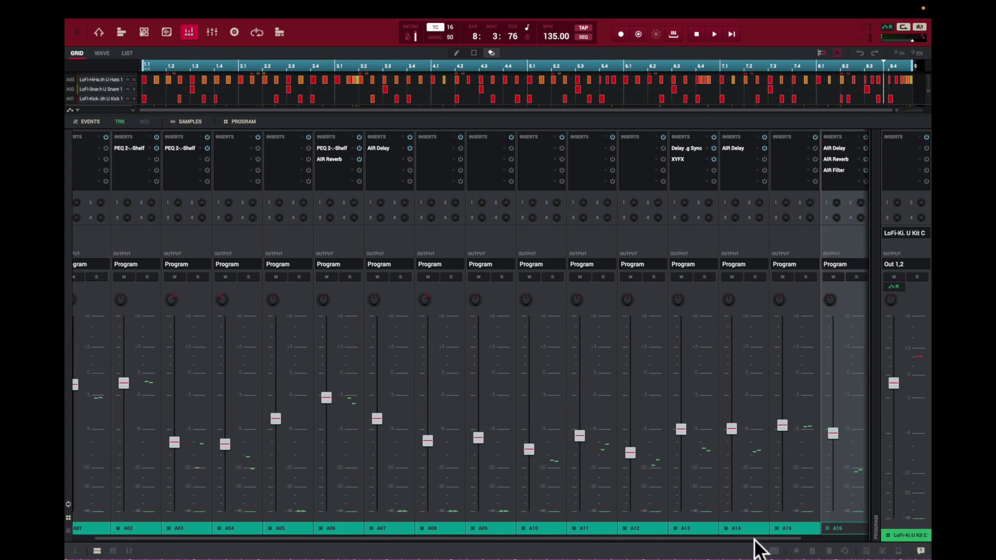
{"action": "left_click_drag", "start_coordinate": [785, 540], "coordinate": [751, 542]}
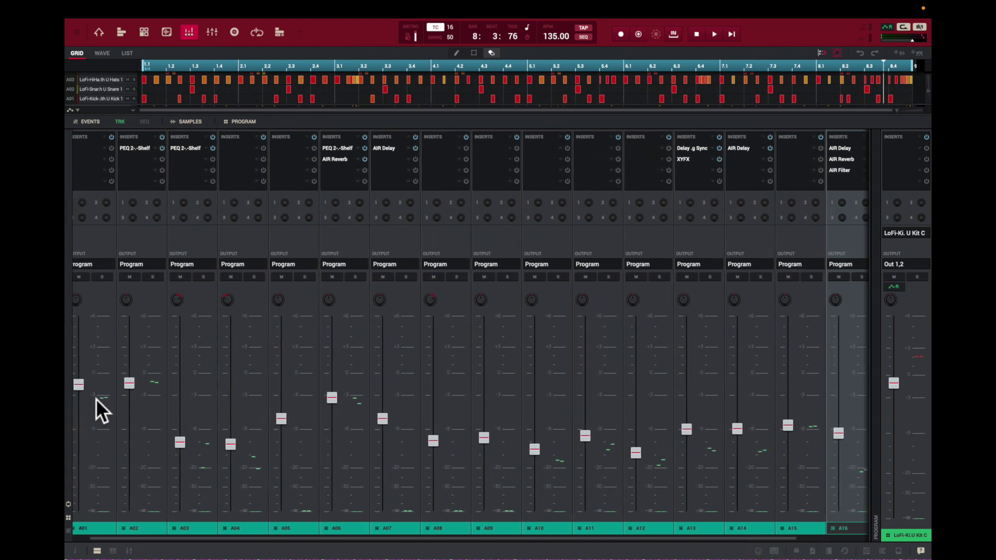
Nudge the kit program fader slightly down and start the beat playing.
{"action": "left_click_drag", "start_coordinate": [774, 542], "coordinate": [754, 540]}
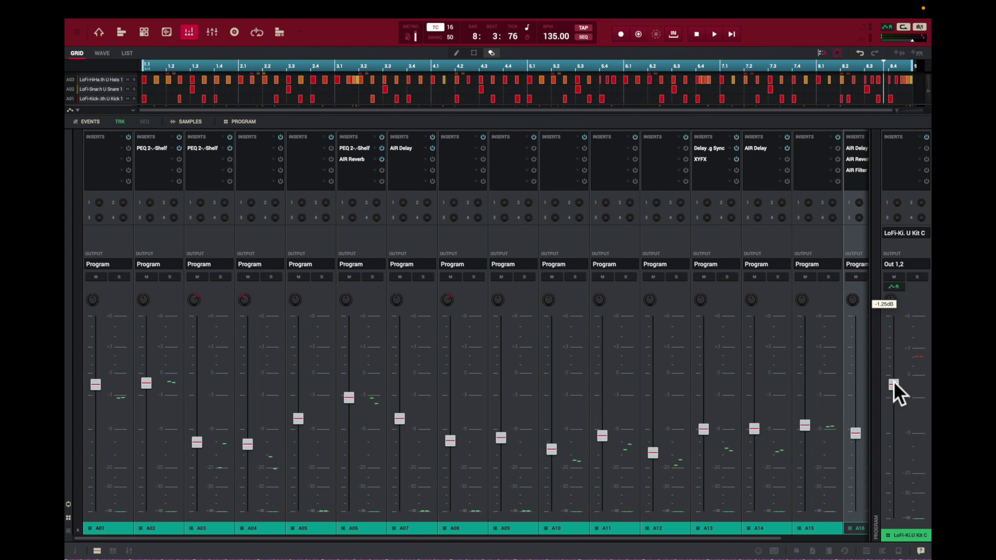
{"action": "left_click_drag", "start_coordinate": [894, 383], "coordinate": [889, 386]}
{"action": "key", "text": "space"}
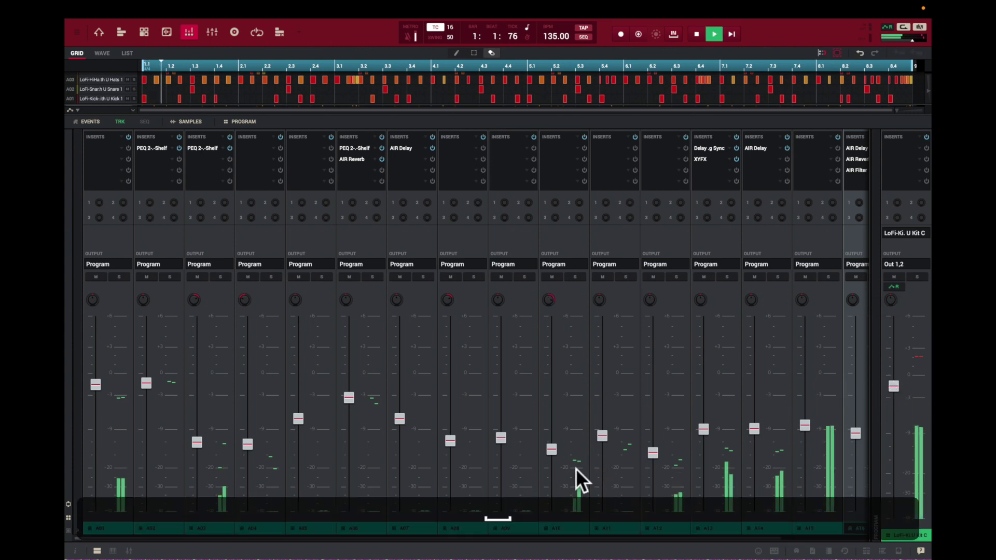
{"action": "mouse_move", "coordinate": [808, 426]}
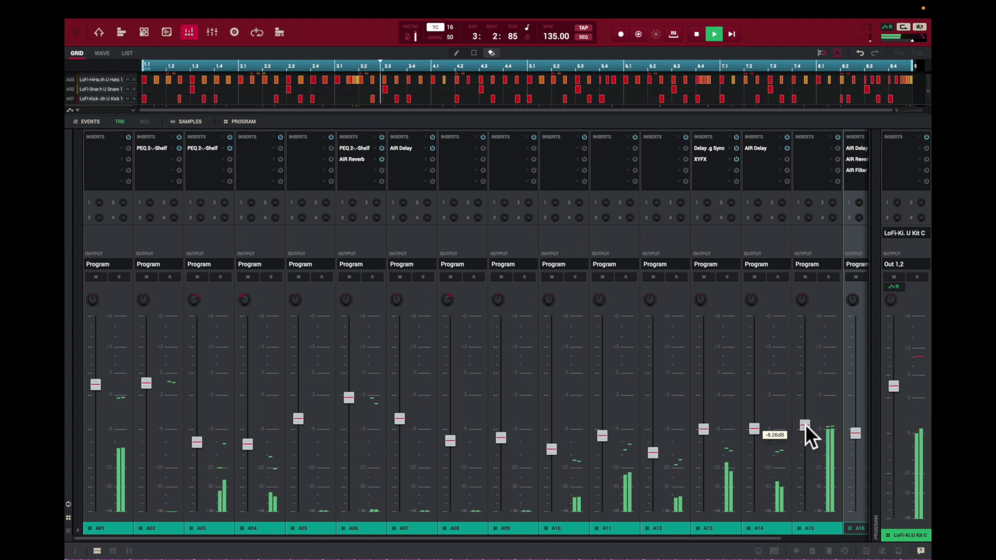
Mute channels A15 down to A03, with A11 only selected rather than muted.
{"action": "left_click", "coordinate": [801, 276]}
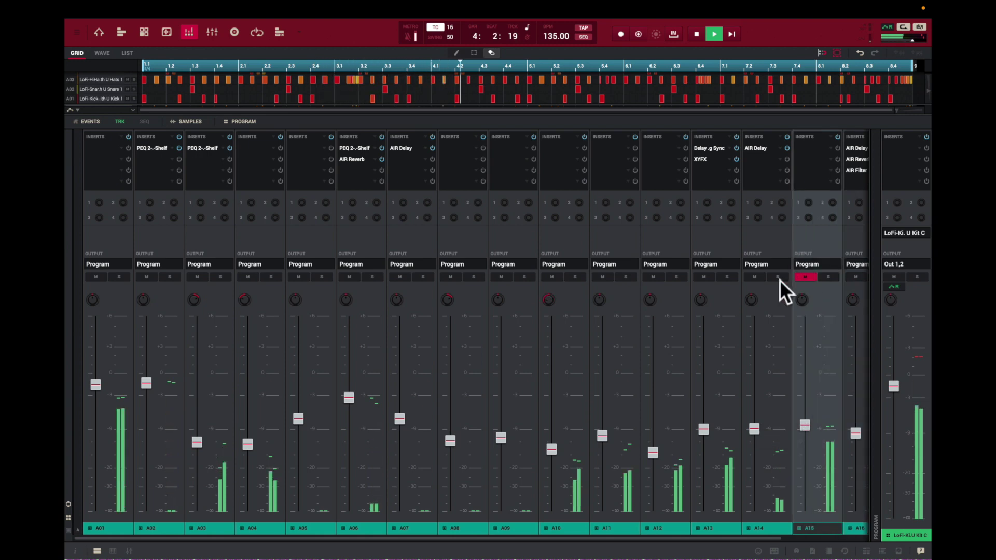
{"action": "left_click", "coordinate": [754, 277]}
{"action": "left_click", "coordinate": [703, 278]}
{"action": "left_click", "coordinate": [654, 278]}
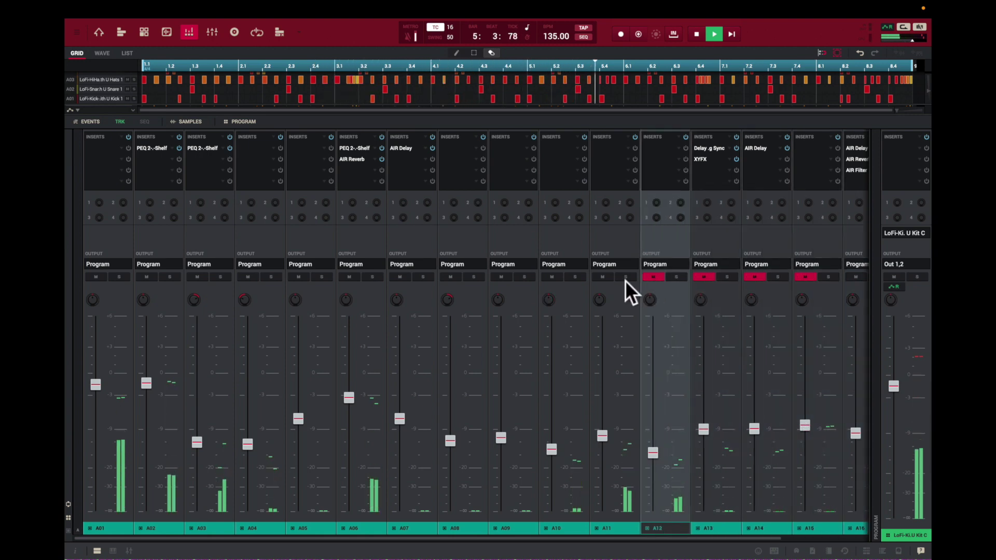
{"action": "left_click", "coordinate": [601, 280]}
{"action": "left_click", "coordinate": [551, 277]}
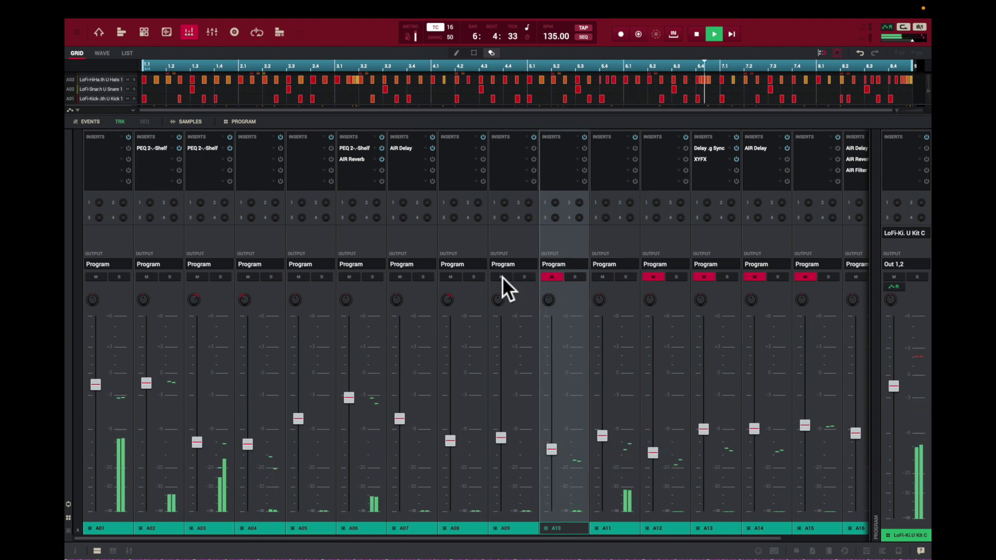
{"action": "left_click", "coordinate": [502, 277]}
{"action": "left_click", "coordinate": [452, 277]}
{"action": "left_click", "coordinate": [404, 277]}
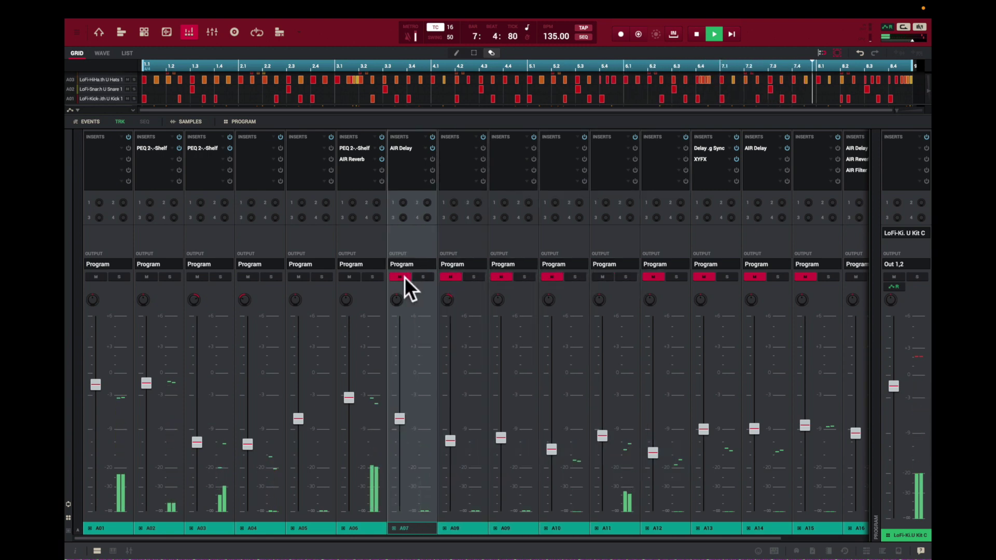
{"action": "left_click", "coordinate": [350, 277]}
{"action": "left_click", "coordinate": [299, 278]}
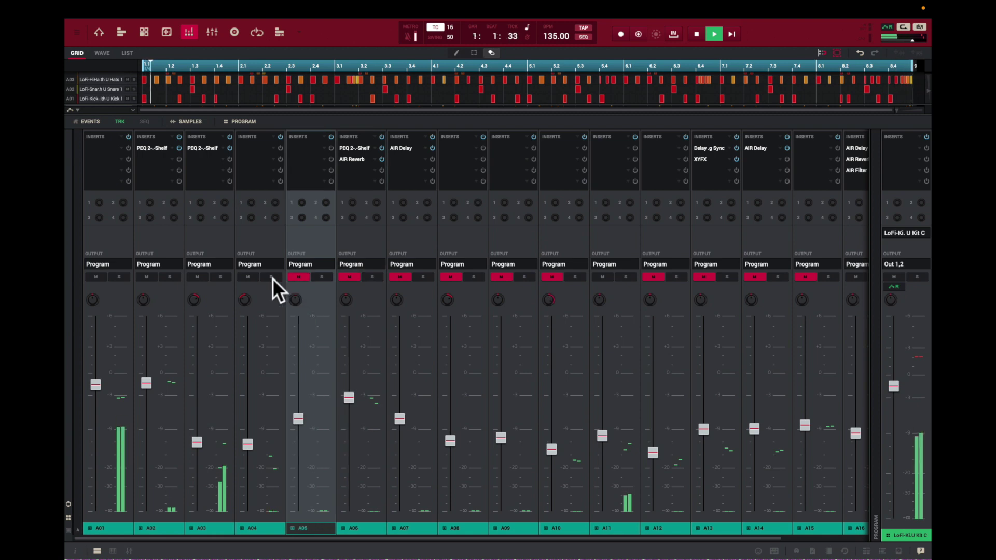
{"action": "left_click", "coordinate": [248, 276]}
{"action": "left_click", "coordinate": [196, 278]}
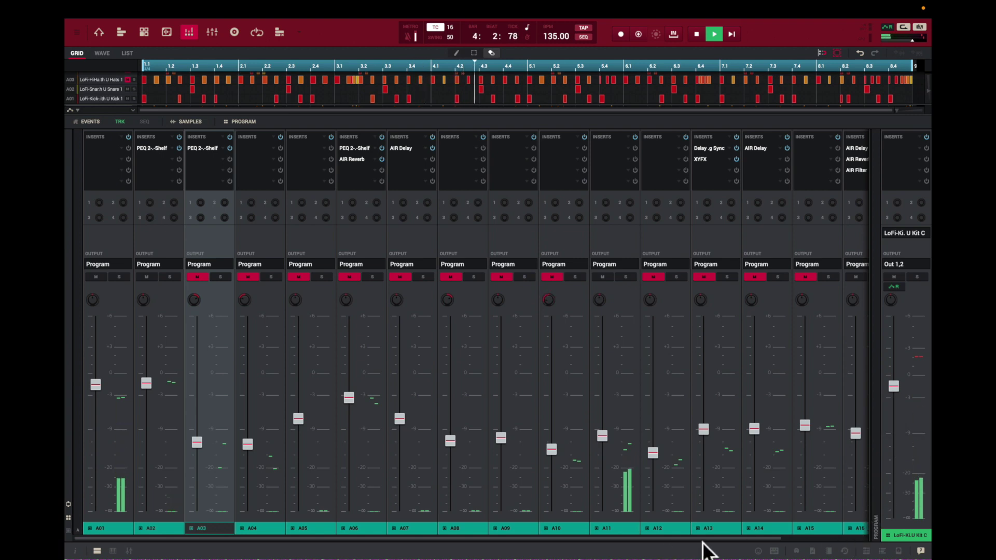
Mute channel A11 as well and stop playback.
{"action": "left_click", "coordinate": [602, 274]}
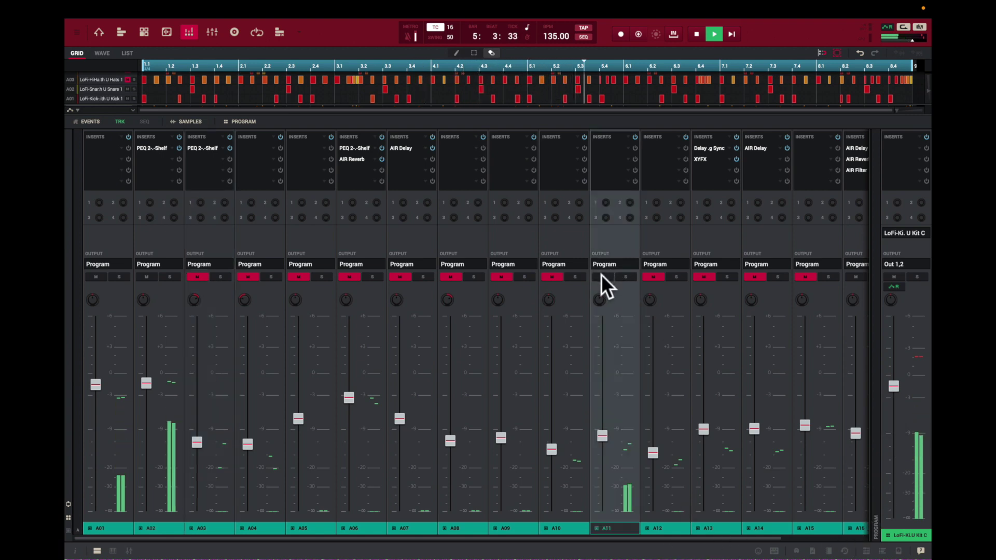
{"action": "left_click", "coordinate": [602, 276]}
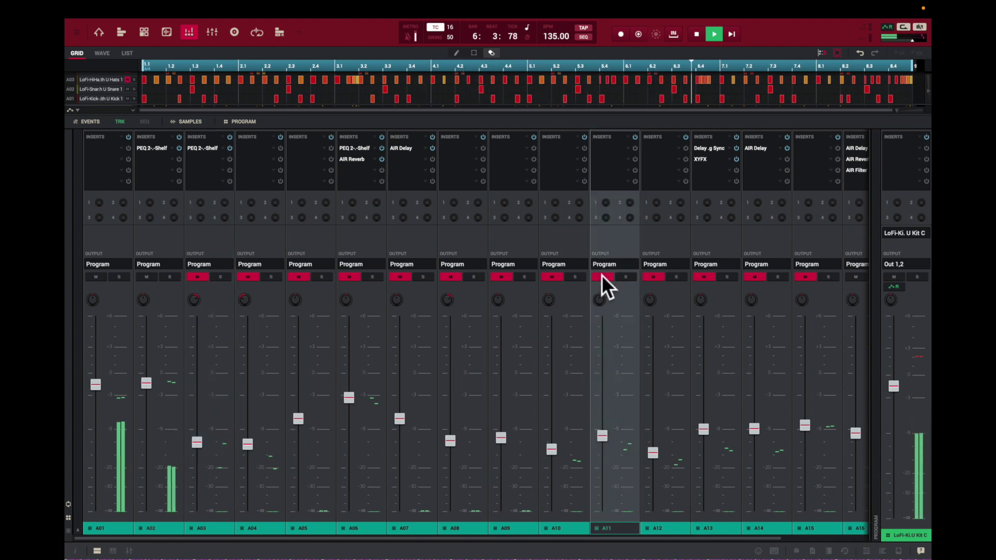
{"action": "key", "text": "space"}
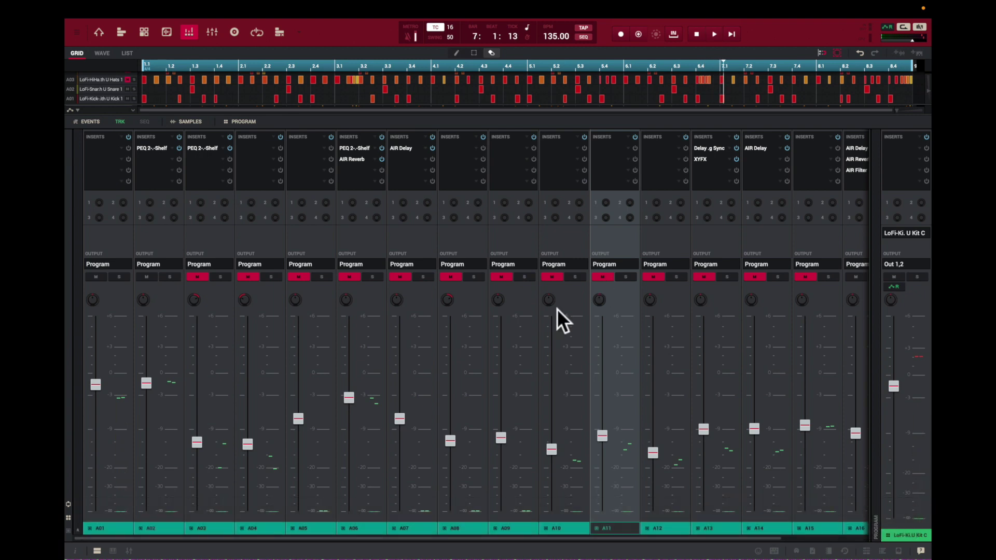
Open the full mixer with programs, submixes and outputs, and restart playback.
{"action": "left_click", "coordinate": [129, 552]}
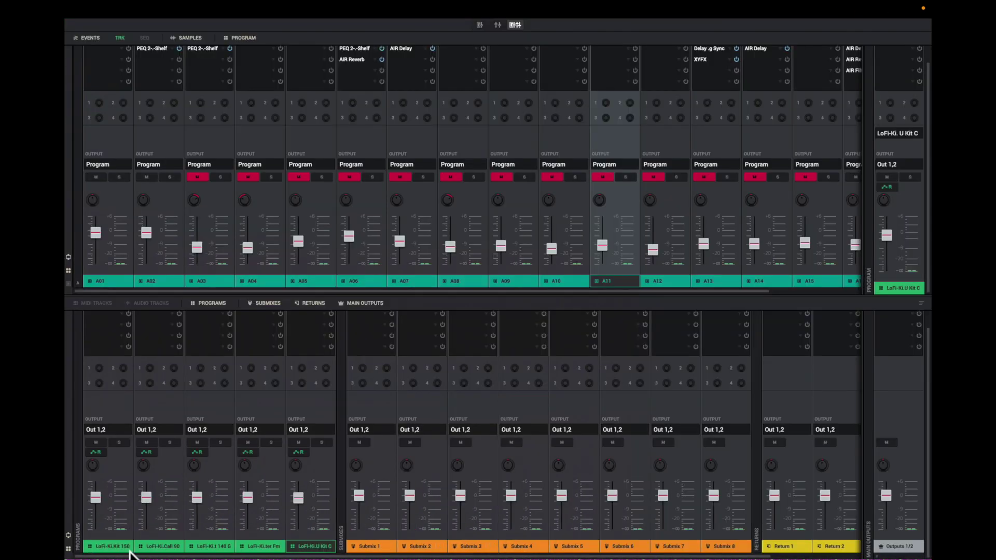
{"action": "key", "text": "space"}
{"action": "key", "text": "ctrl+Left"}
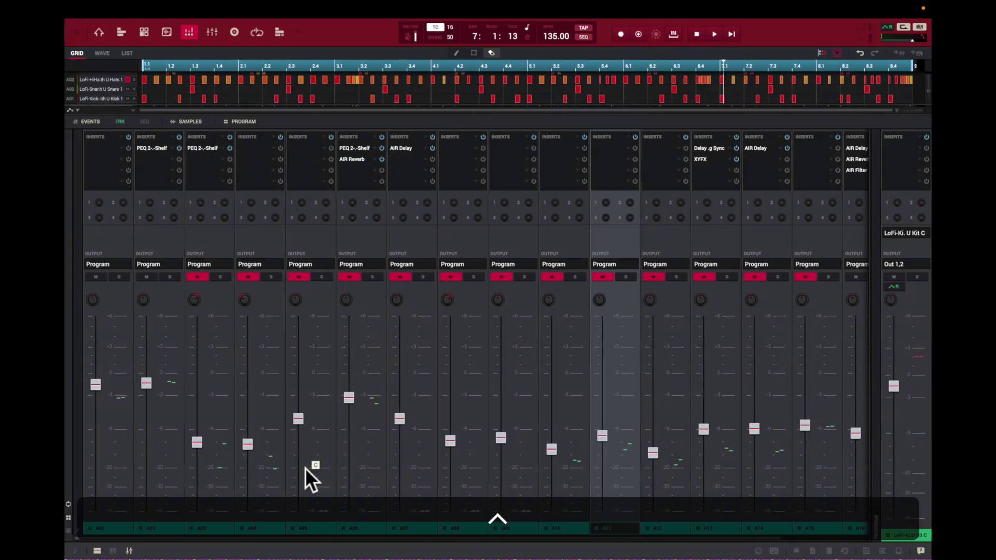
{"action": "key", "text": "ctrl+Right"}
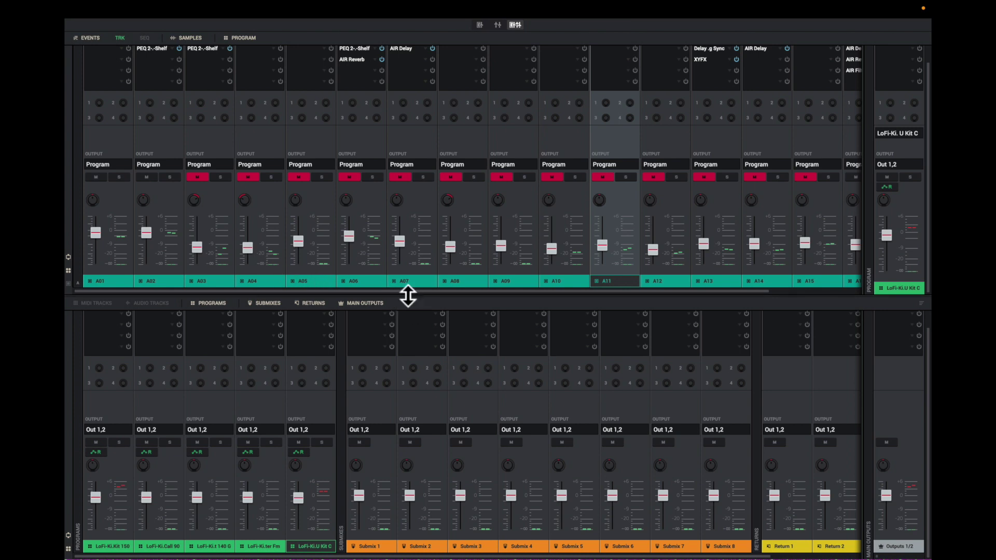
Enlarge the track strips and set the kit program level to about -1.11 dB.
{"action": "left_click_drag", "start_coordinate": [407, 296], "coordinate": [427, 300]}
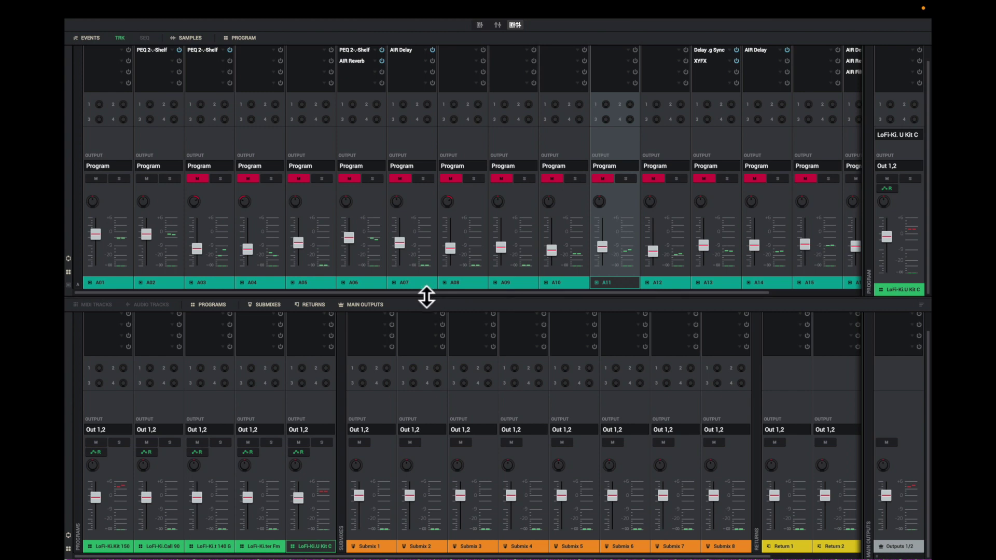
{"action": "left_click_drag", "start_coordinate": [426, 346], "coordinate": [435, 524]}
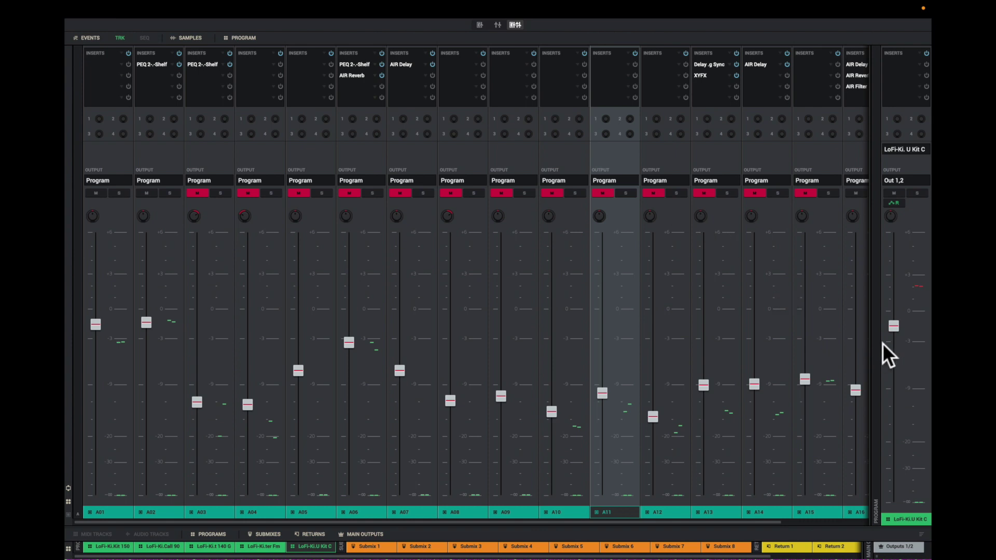
{"action": "mouse_move", "coordinate": [898, 328]}
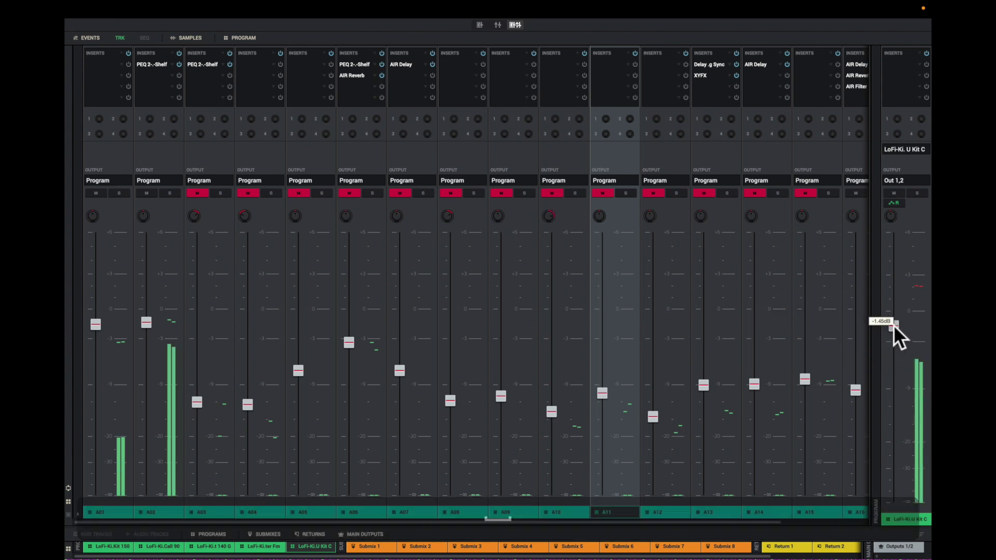
{"action": "mouse_move", "coordinate": [894, 325]}
{"action": "left_mouse_down"}
{"action": "mouse_move", "coordinate": [898, 351]}
{"action": "mouse_move", "coordinate": [892, 319]}
{"action": "mouse_move", "coordinate": [893, 329]}
{"action": "left_mouse_up"}
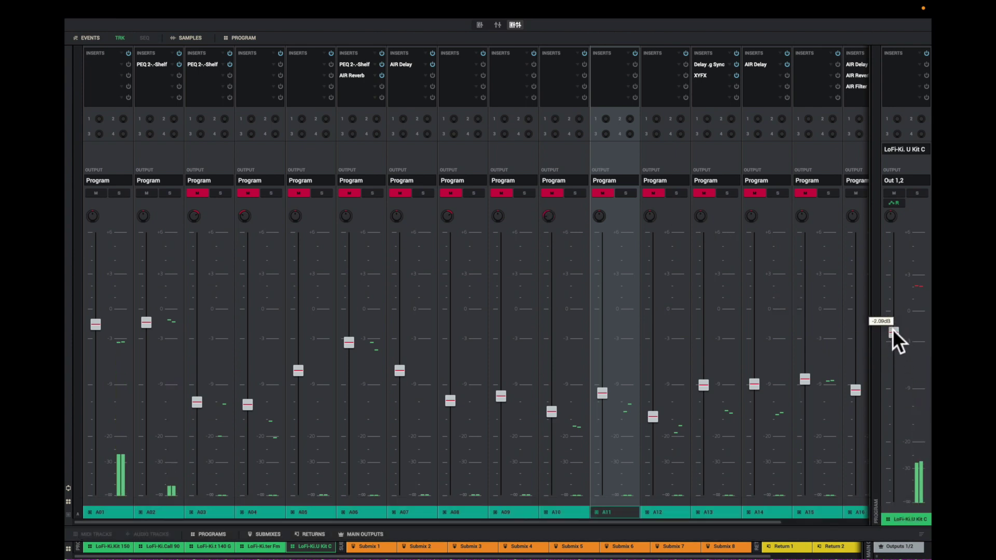
{"action": "left_click", "coordinate": [851, 203]}
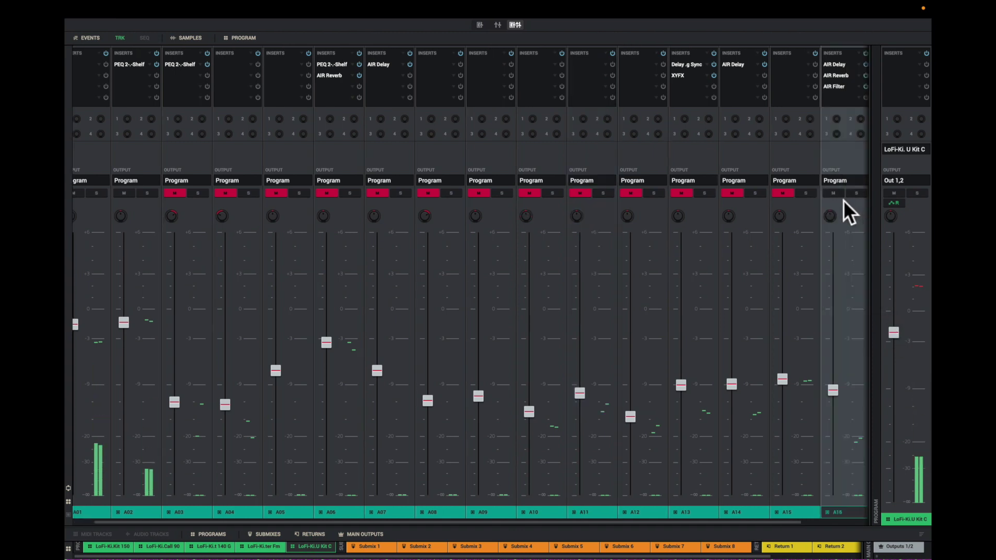
Switch back from the full-screen mixer to the main view with the grid.
{"action": "mouse_move", "coordinate": [888, 343]}
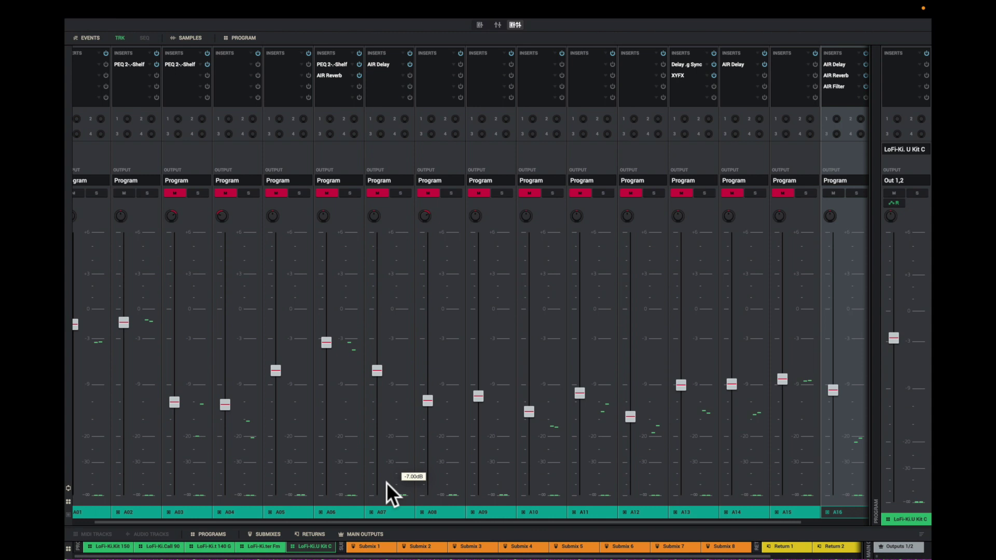
{"action": "key", "text": "ctrl+Left"}
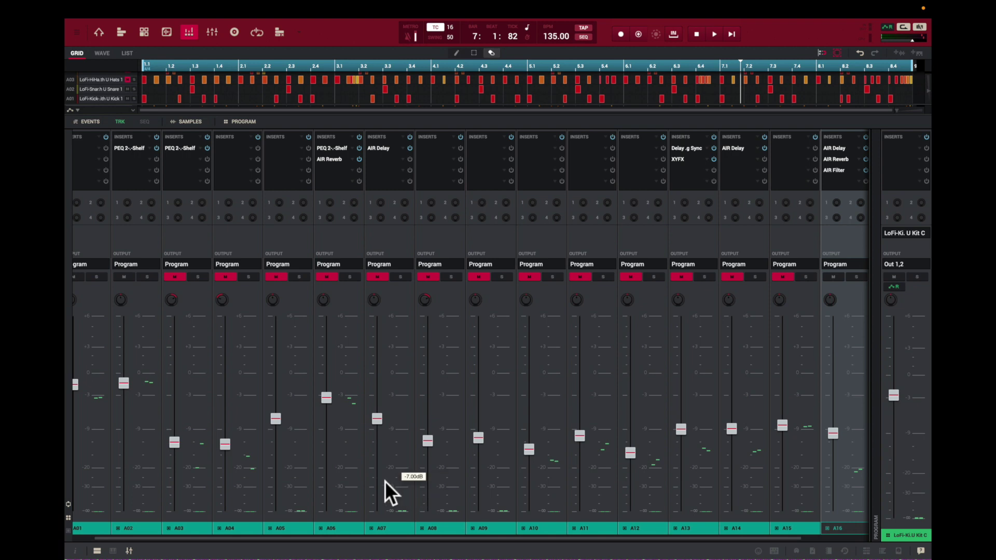
Play the beat, mute channel A16, then stop playback.
{"action": "scroll", "coordinate": [385, 481], "scroll_direction": "left", "scroll_amount": 2}
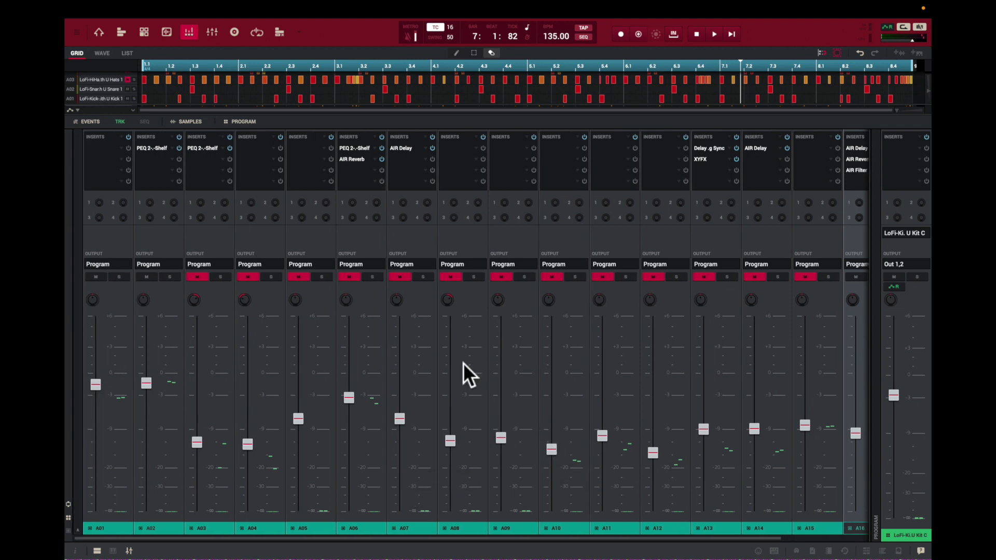
{"action": "key", "text": "space"}
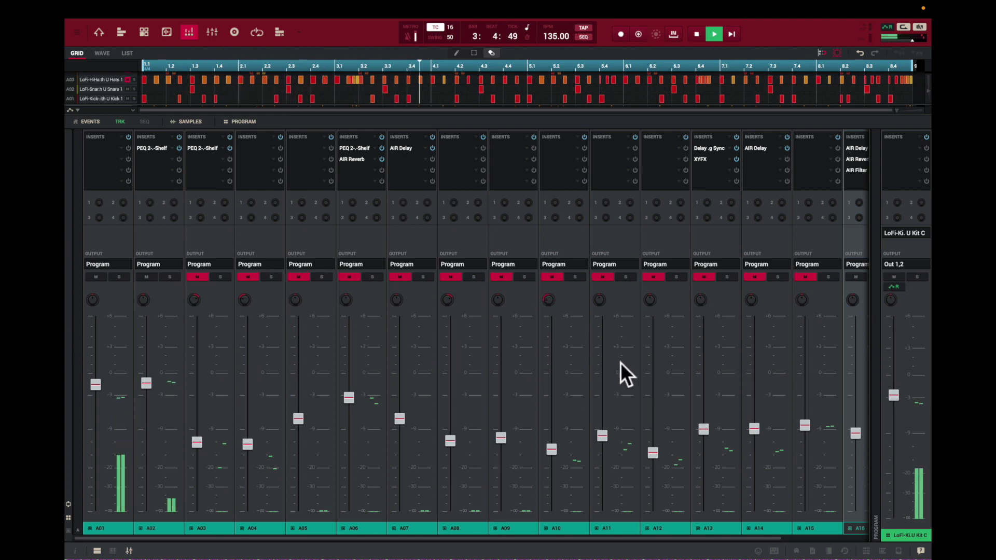
{"action": "scroll", "coordinate": [614, 428], "scroll_direction": "right", "scroll_amount": 2}
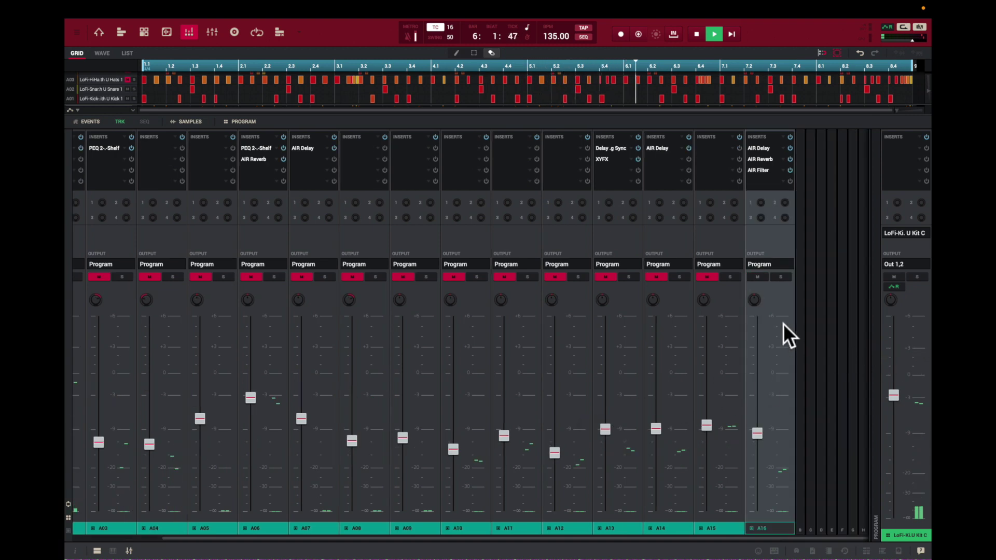
{"action": "left_click", "coordinate": [756, 277]}
{"action": "scroll", "coordinate": [755, 276], "scroll_direction": "left", "scroll_amount": 2}
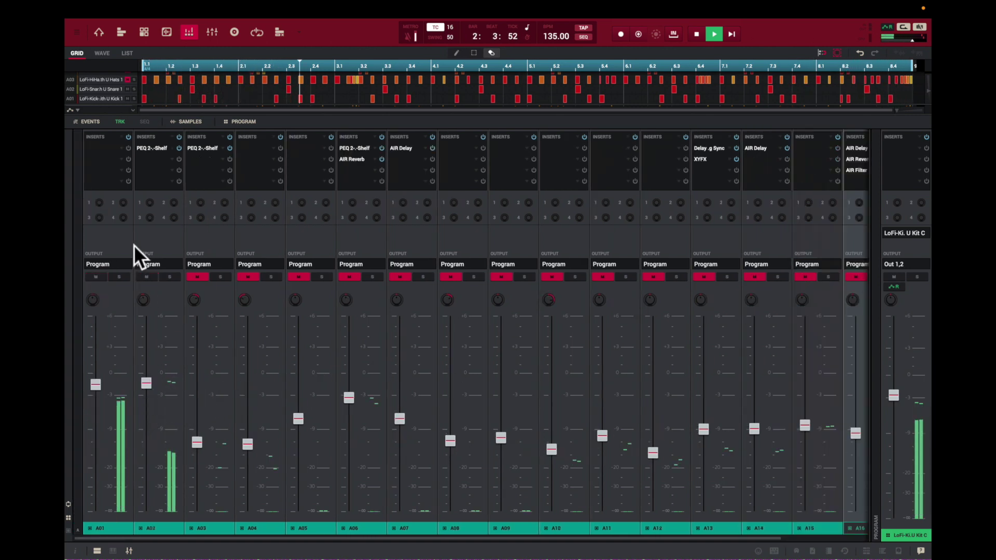
{"action": "key", "text": "space"}
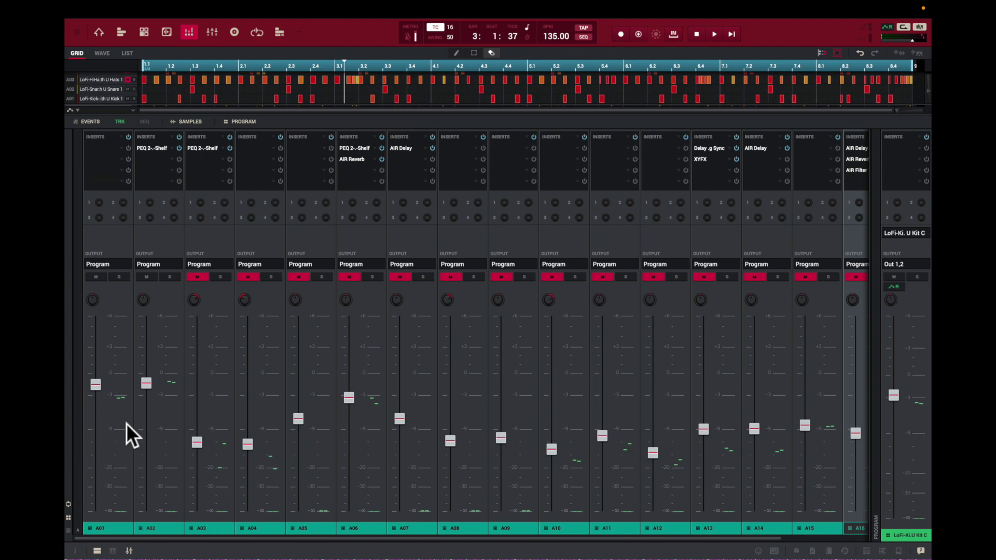
Lower channel A02 to about -5 dB, replay, and open its second insert's effect list.
{"action": "left_click_drag", "start_coordinate": [146, 386], "coordinate": [145, 388]}
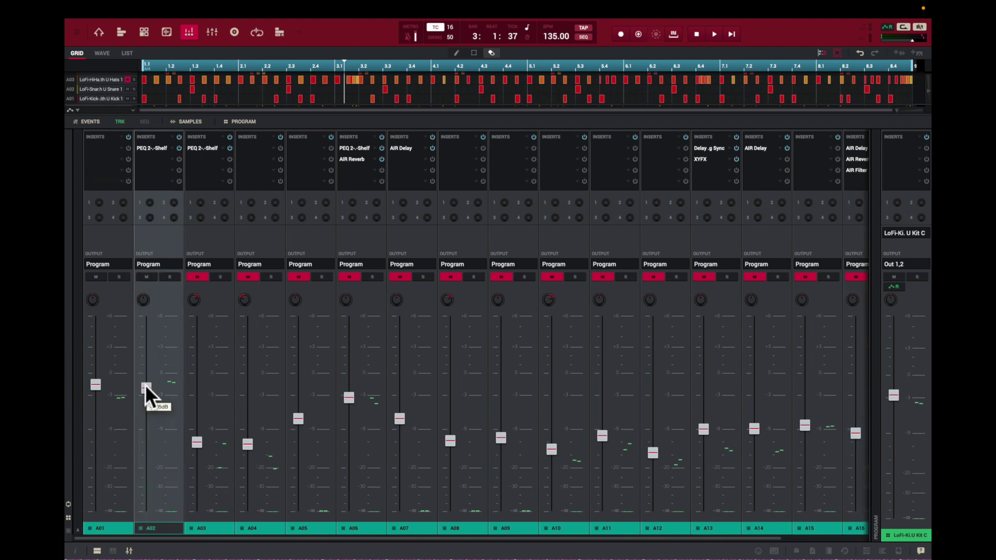
{"action": "key", "text": "space"}
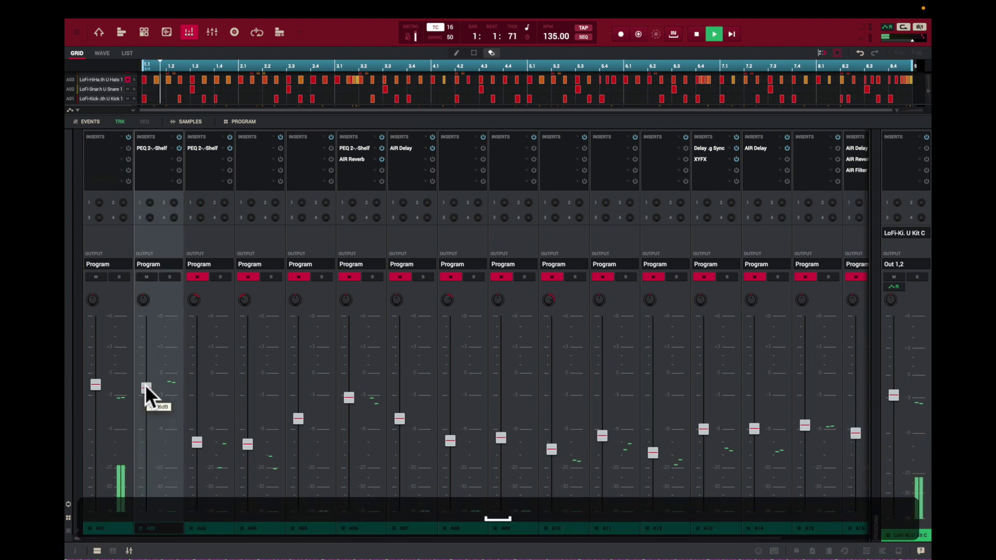
{"action": "left_click", "coordinate": [173, 159]}
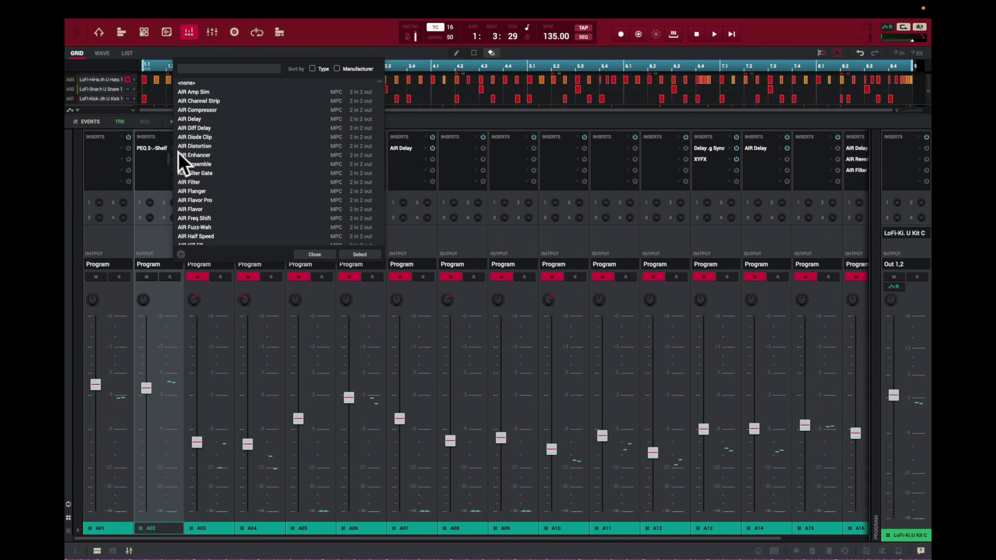
Load AIR Delay into A02's second insert and keep its Init preset.
{"action": "double_click", "coordinate": [194, 119]}
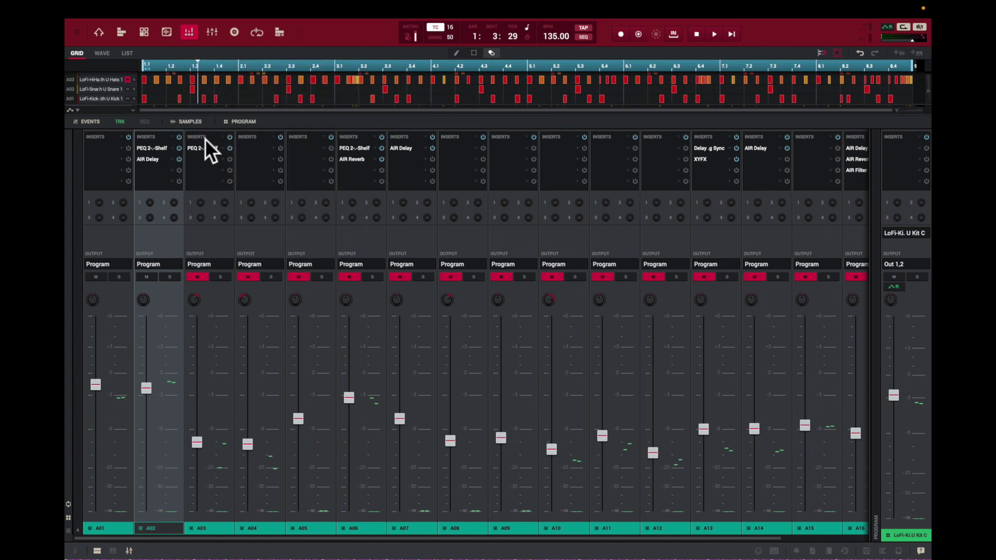
{"action": "double_click", "coordinate": [148, 155]}
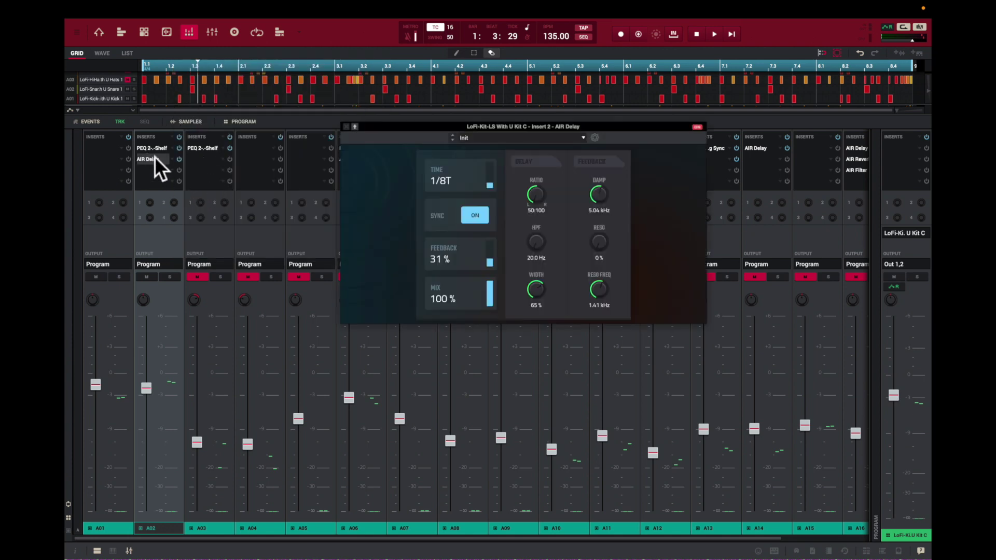
{"action": "left_click", "coordinate": [581, 137]}
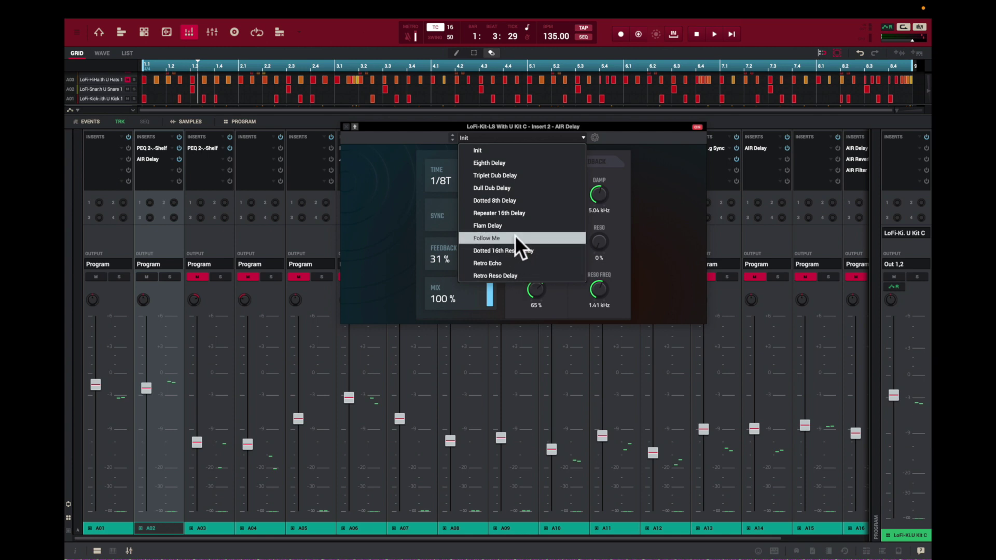
{"action": "left_click", "coordinate": [587, 144]}
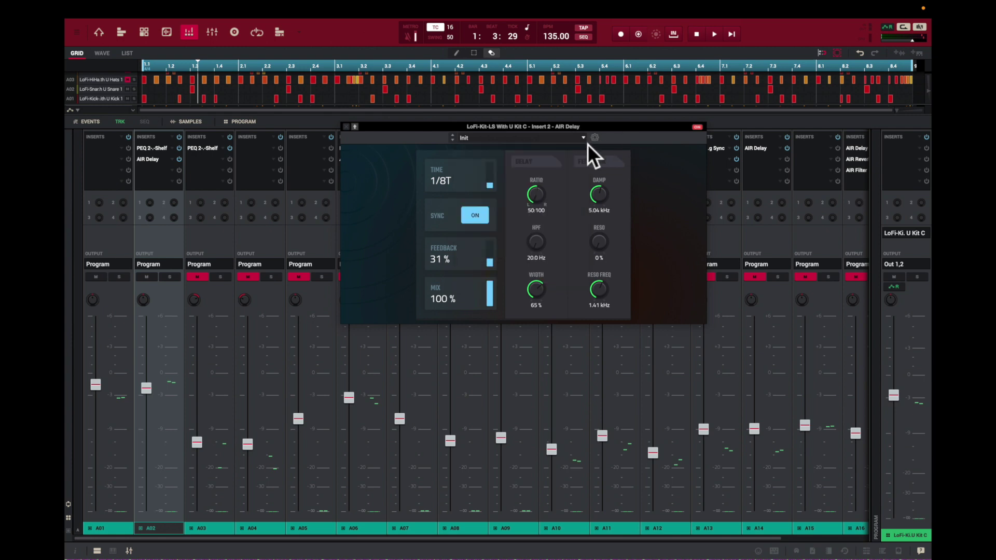
{"action": "left_click", "coordinate": [346, 125]}
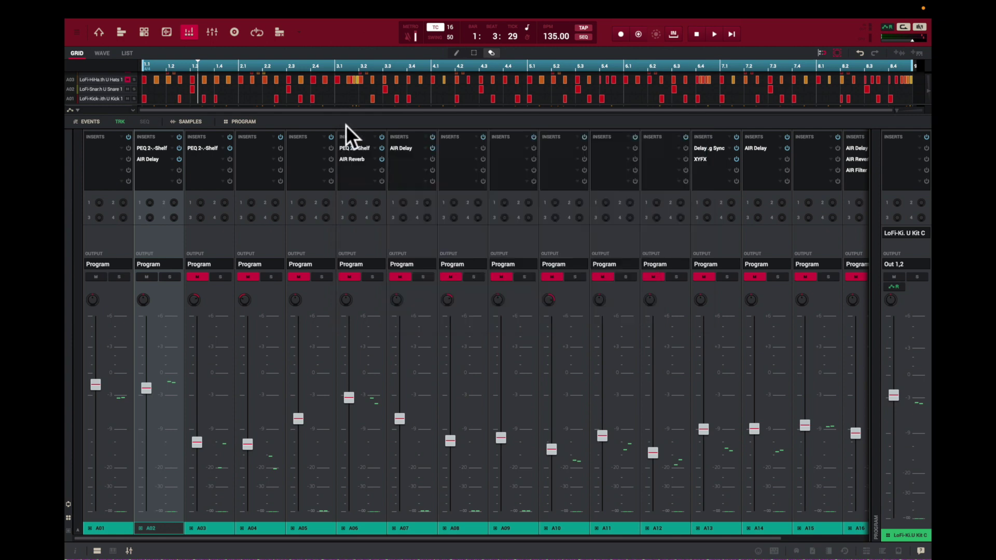
Swap A02's AIR Delay for AIR Reverb from the type-sorted Delay/Reverb group.
{"action": "left_click", "coordinate": [172, 158]}
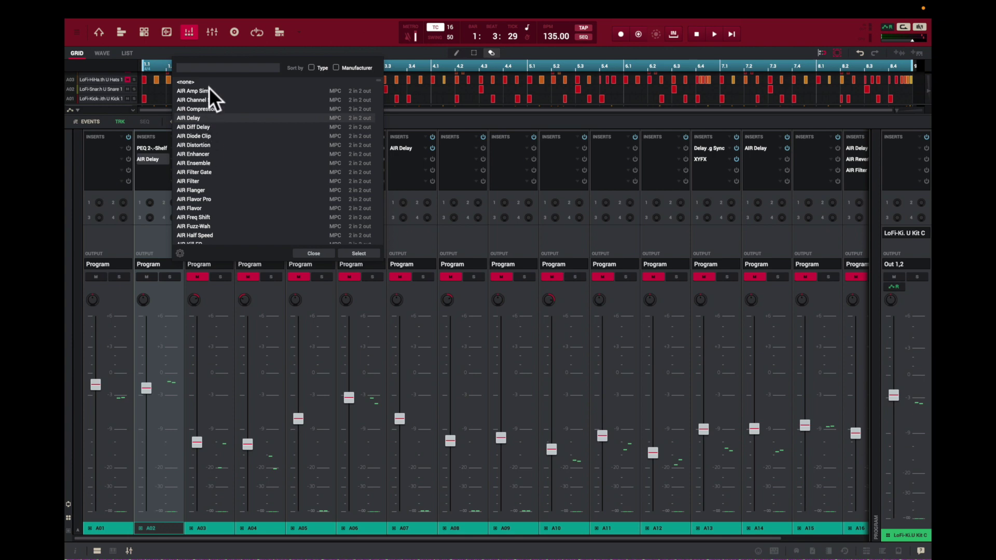
{"action": "scroll", "coordinate": [215, 151], "scroll_direction": "down", "scroll_amount": 3}
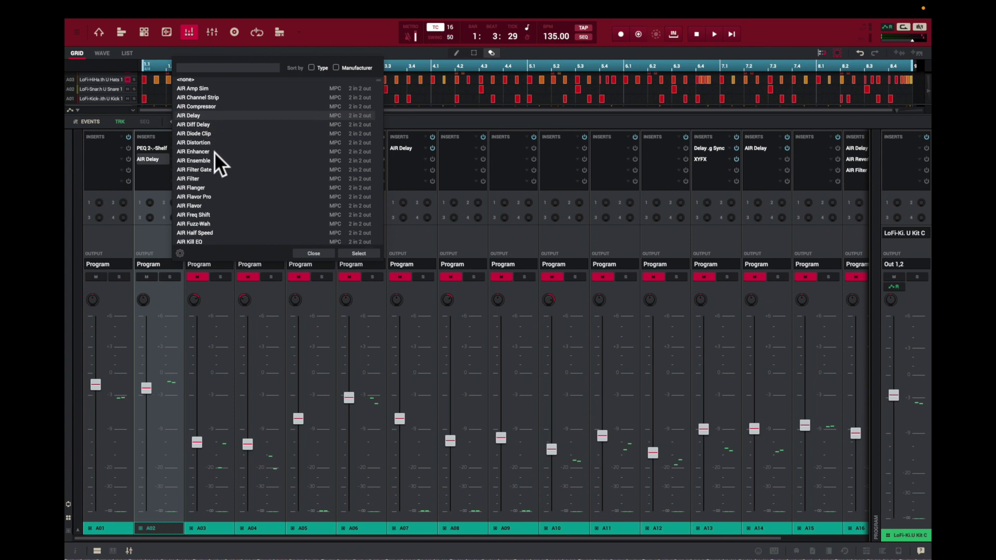
{"action": "scroll", "coordinate": [216, 160], "scroll_direction": "down", "scroll_amount": 4}
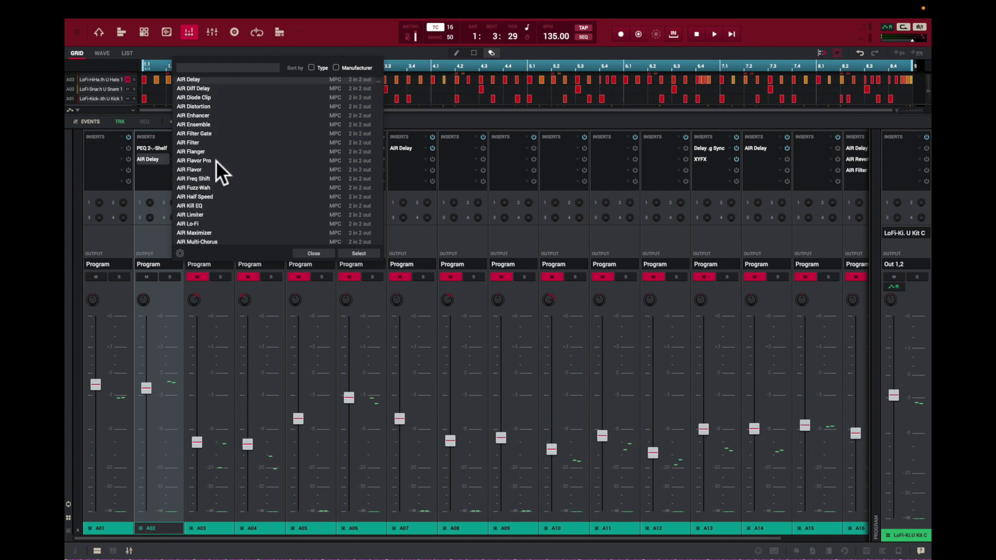
{"action": "scroll", "coordinate": [215, 161], "scroll_direction": "down", "scroll_amount": 1}
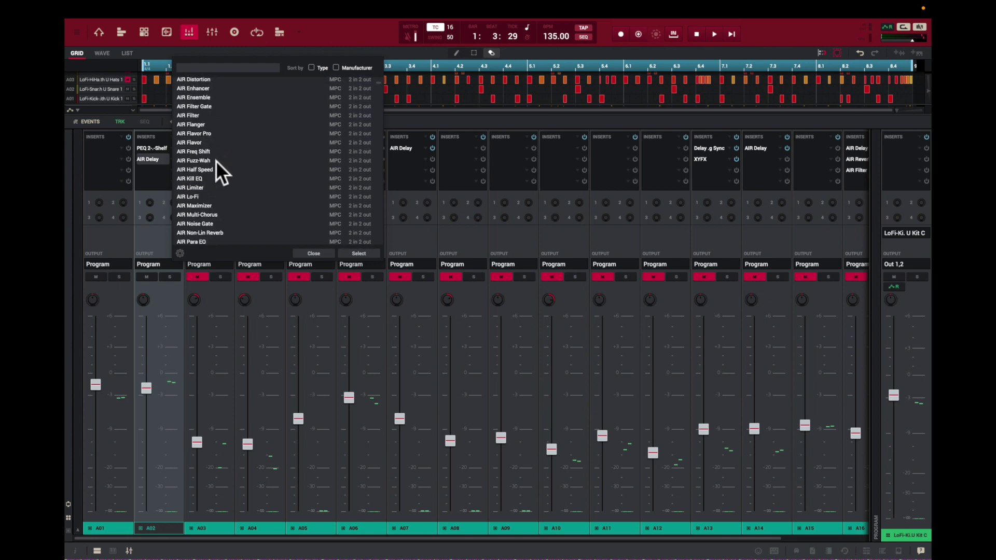
{"action": "left_click", "coordinate": [311, 68]}
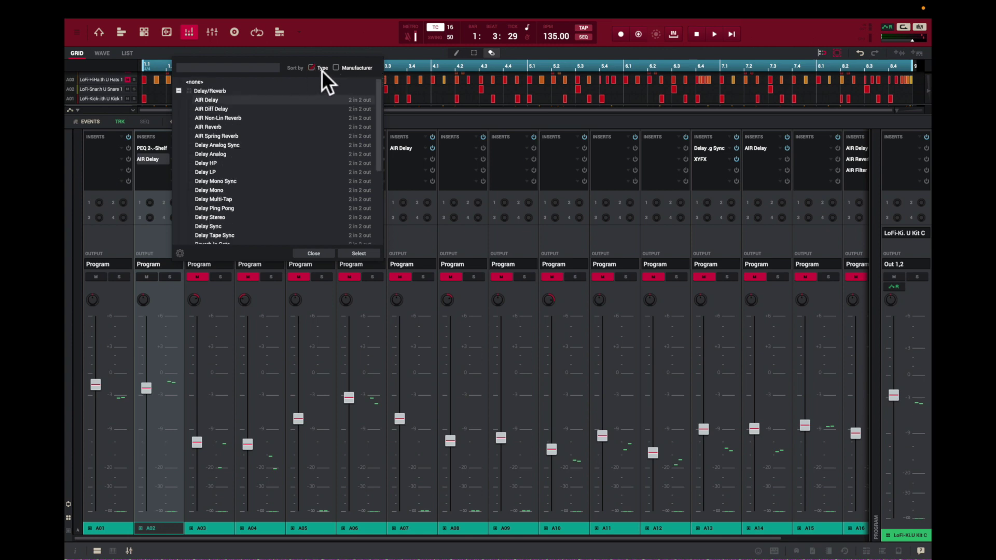
{"action": "left_click", "coordinate": [179, 89]}
{"action": "left_click", "coordinate": [179, 89]}
{"action": "left_click", "coordinate": [210, 126]}
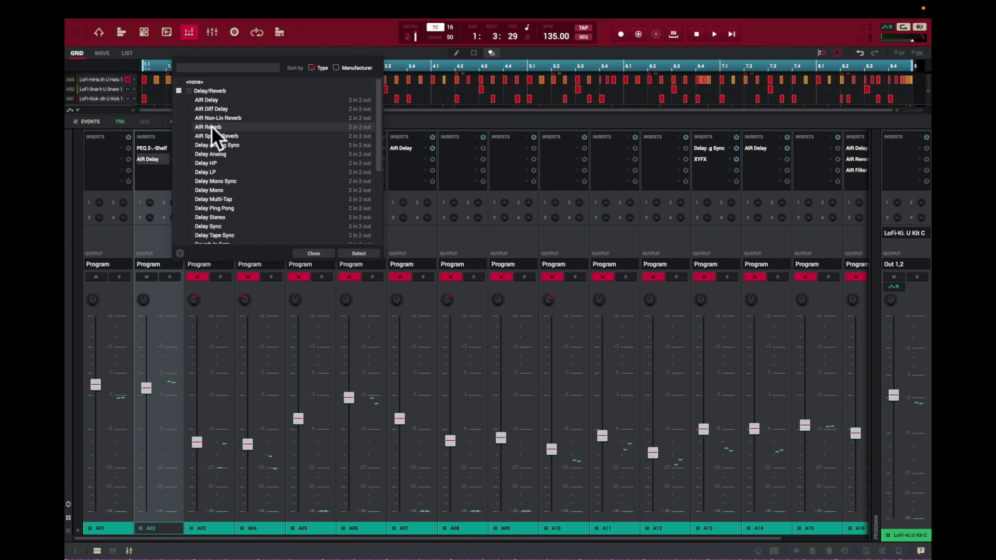
{"action": "double_click", "coordinate": [209, 126]}
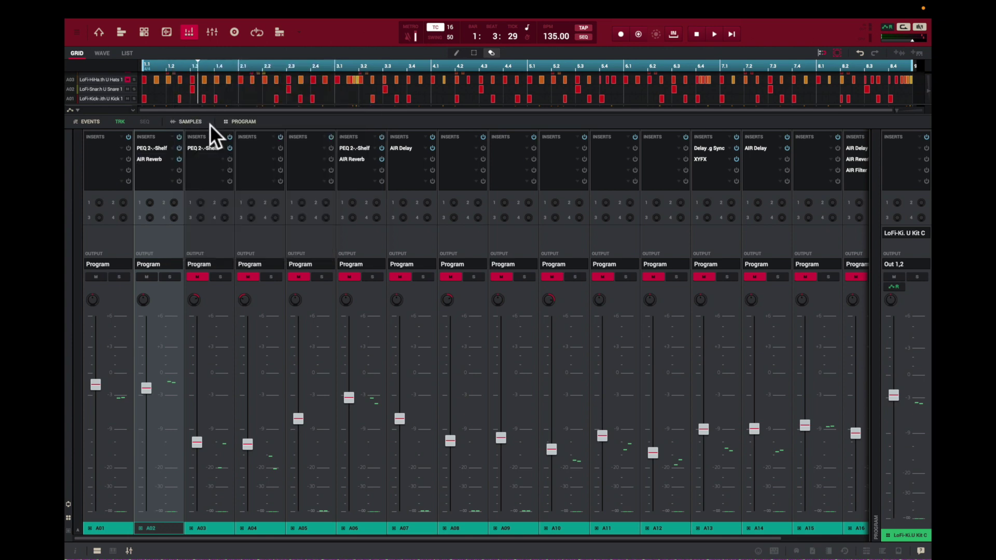
Load the Room > Drum Slap preset into A02's AIR Reverb and restart playback.
{"action": "left_click", "coordinate": [159, 157]}
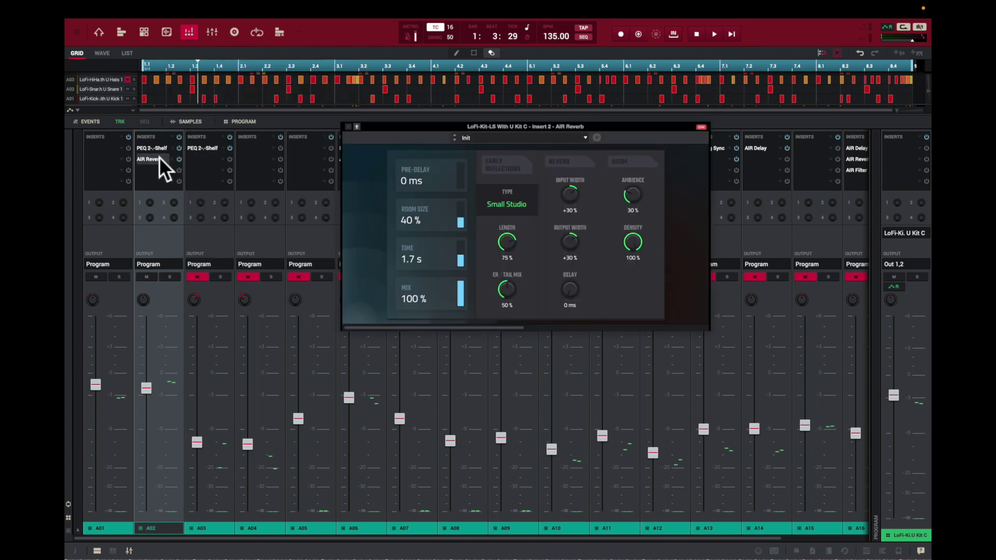
{"action": "left_click", "coordinate": [583, 137]}
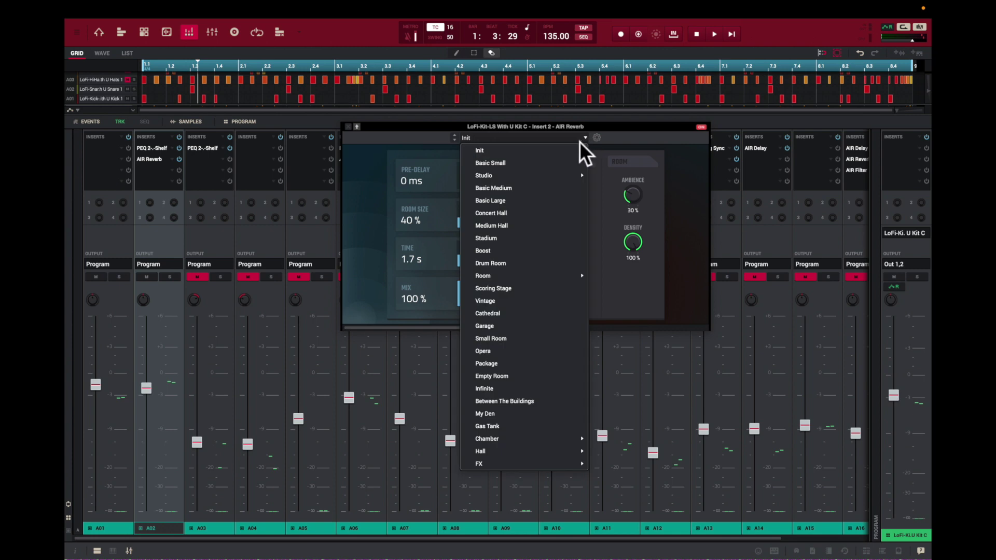
{"action": "mouse_move", "coordinate": [558, 170]}
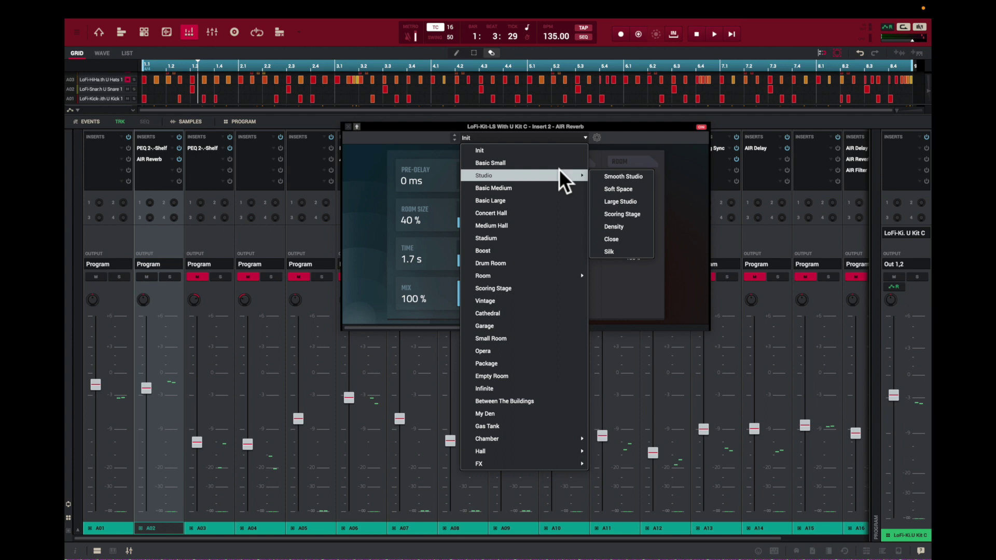
{"action": "mouse_move", "coordinate": [586, 274]}
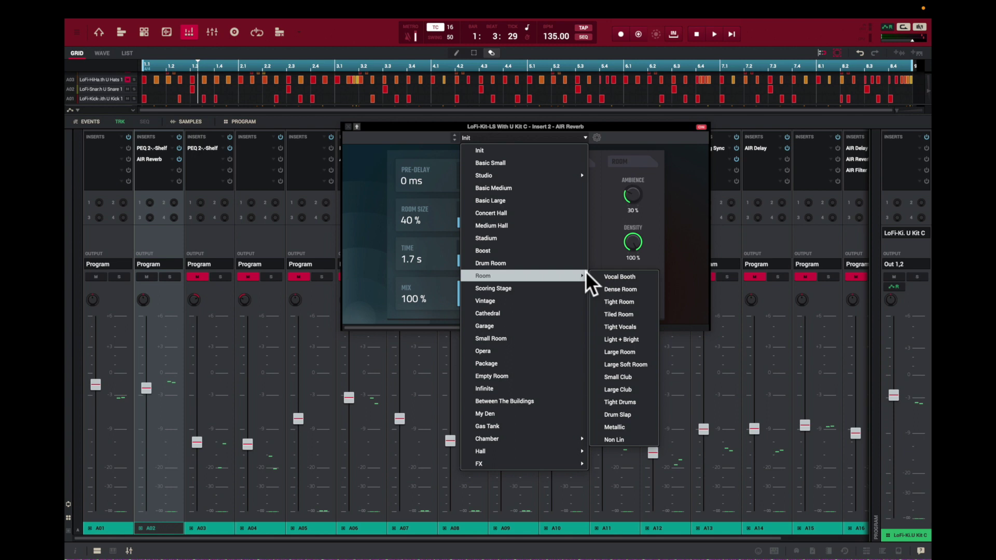
{"action": "left_click", "coordinate": [637, 414]}
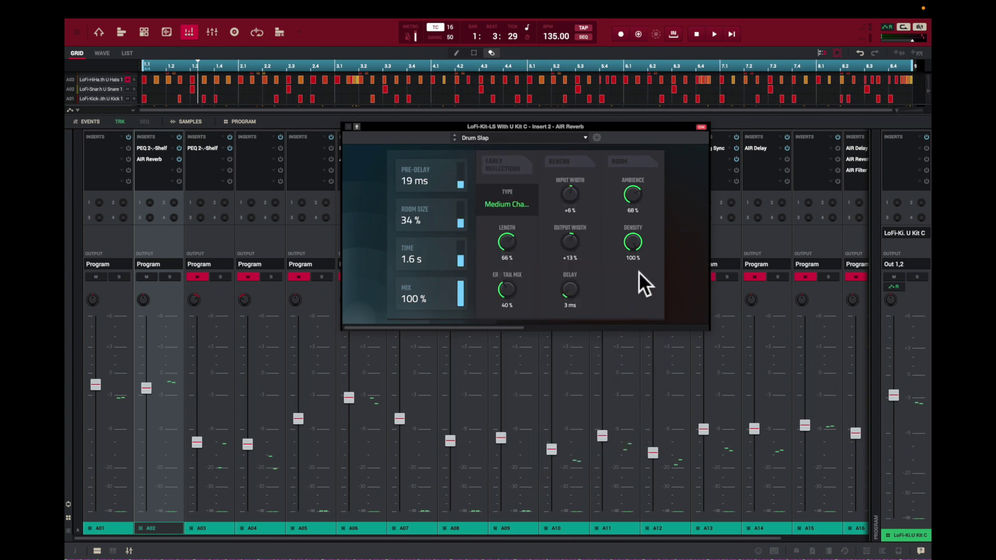
{"action": "key", "text": "space"}
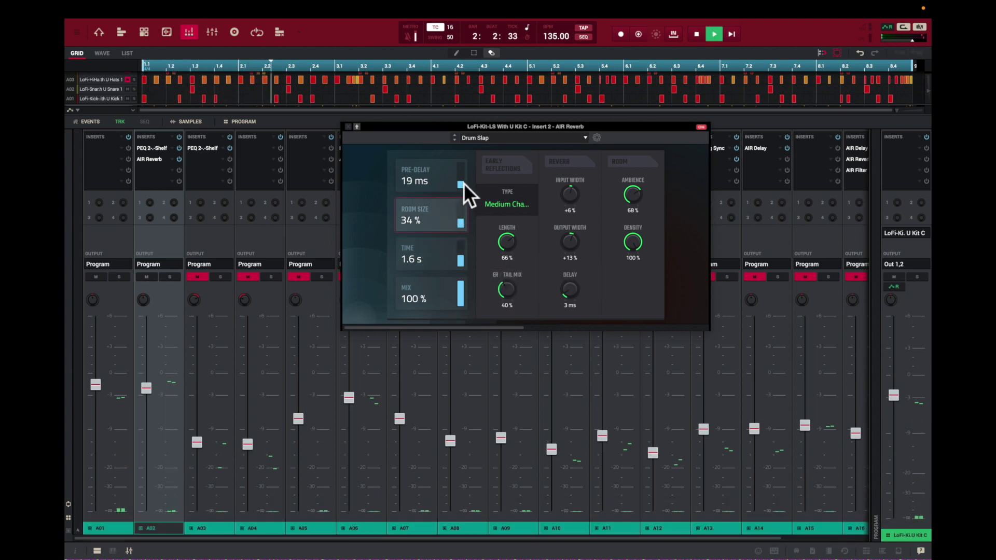
Lower the reverb mix, shorten time to 0.8 s, room size 15 %, pre-delay 17 ms.
{"action": "left_click_drag", "start_coordinate": [456, 282], "coordinate": [468, 333]}
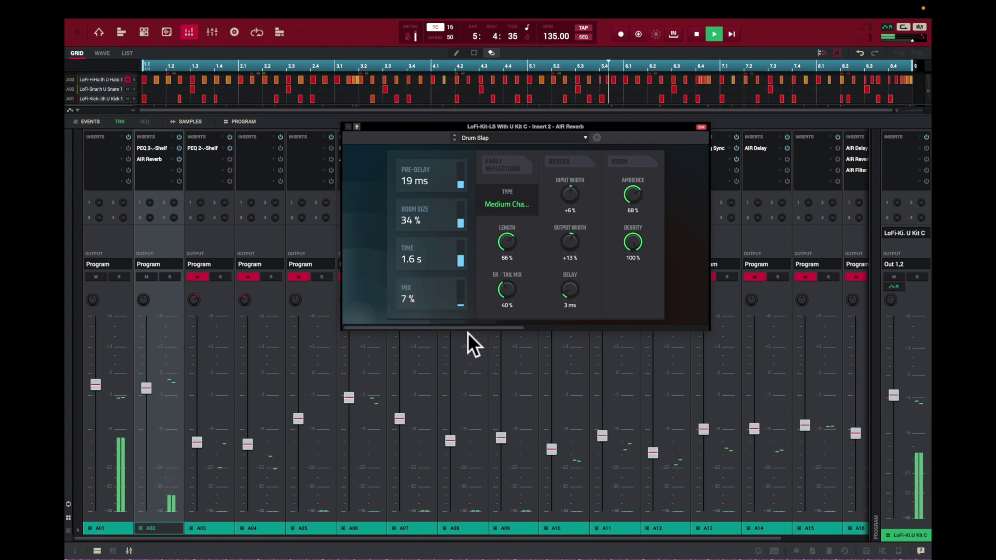
{"action": "left_click_drag", "start_coordinate": [459, 257], "coordinate": [462, 273]}
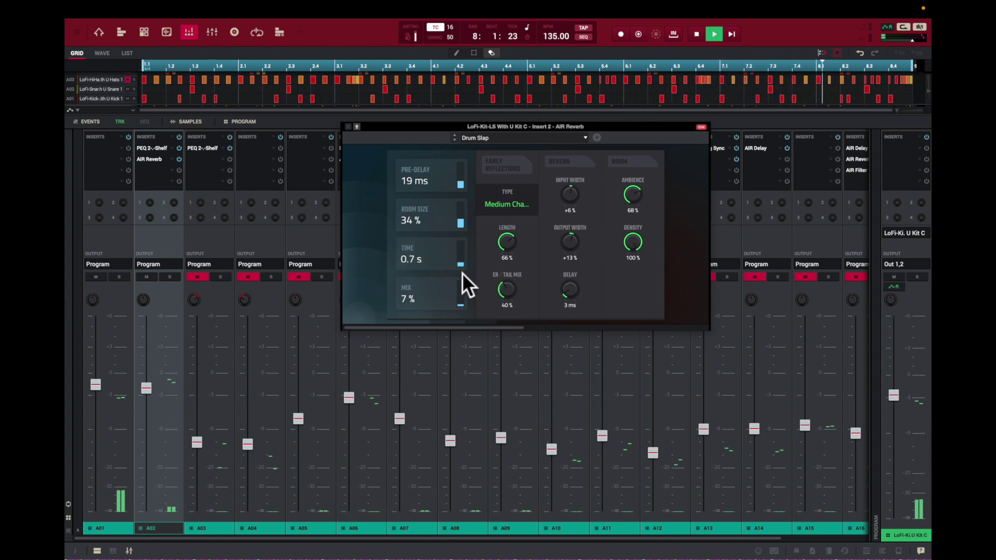
{"action": "left_click_drag", "start_coordinate": [460, 219], "coordinate": [462, 231]}
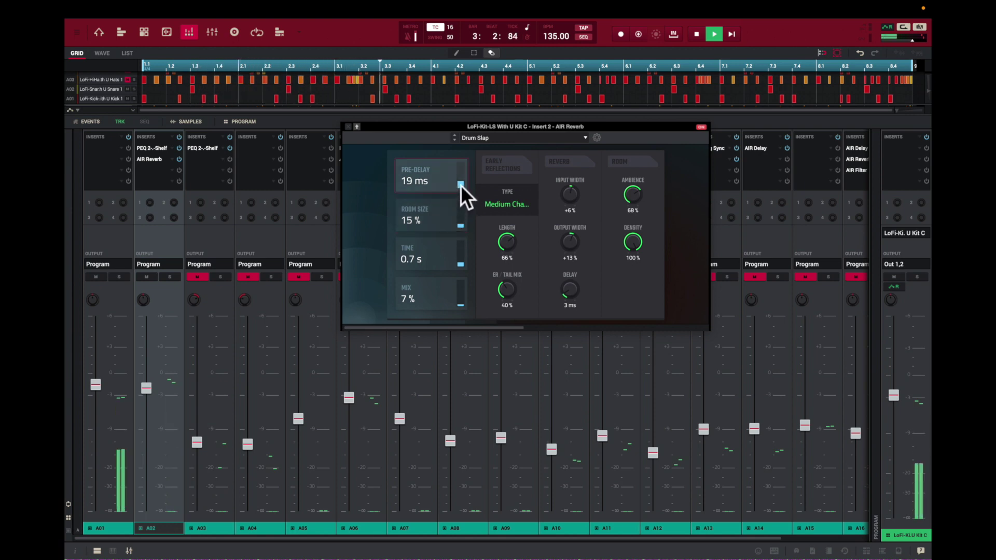
{"action": "left_click_drag", "start_coordinate": [461, 185], "coordinate": [462, 186]}
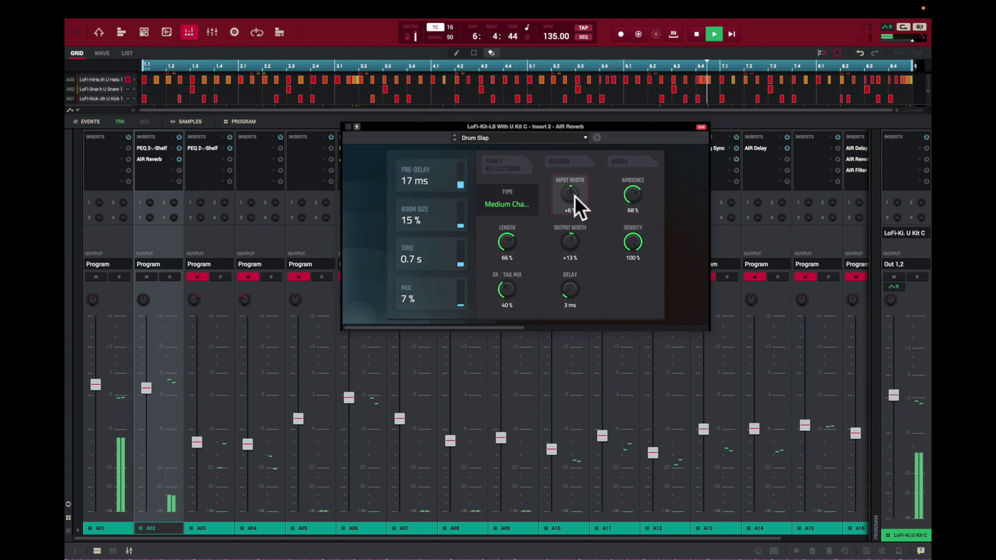
Set the reverb input width to +37 % and ambience to 51 %.
{"action": "left_click_drag", "start_coordinate": [570, 194], "coordinate": [556, 170]}
{"action": "left_click_drag", "start_coordinate": [556, 170], "coordinate": [563, 197]}
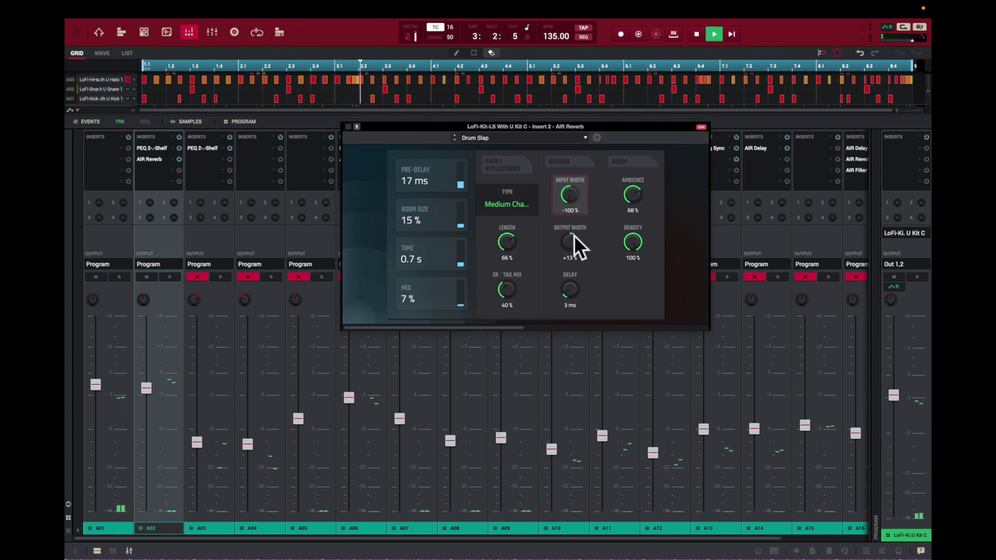
{"action": "left_click_drag", "start_coordinate": [569, 187], "coordinate": [569, 189]}
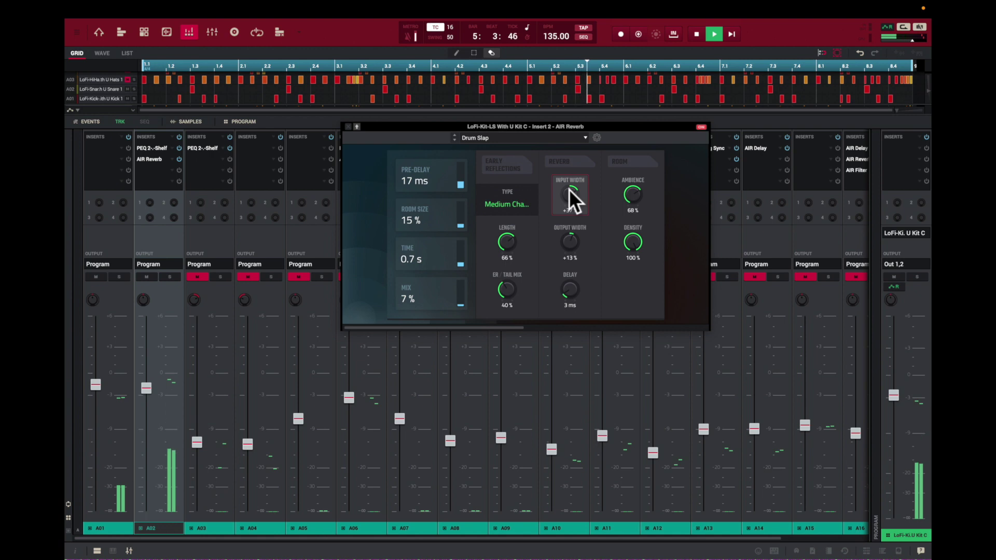
{"action": "mouse_move", "coordinate": [630, 193]}
{"action": "left_mouse_down"}
{"action": "mouse_move", "coordinate": [624, 161]}
{"action": "mouse_move", "coordinate": [624, 201]}
{"action": "left_mouse_up"}
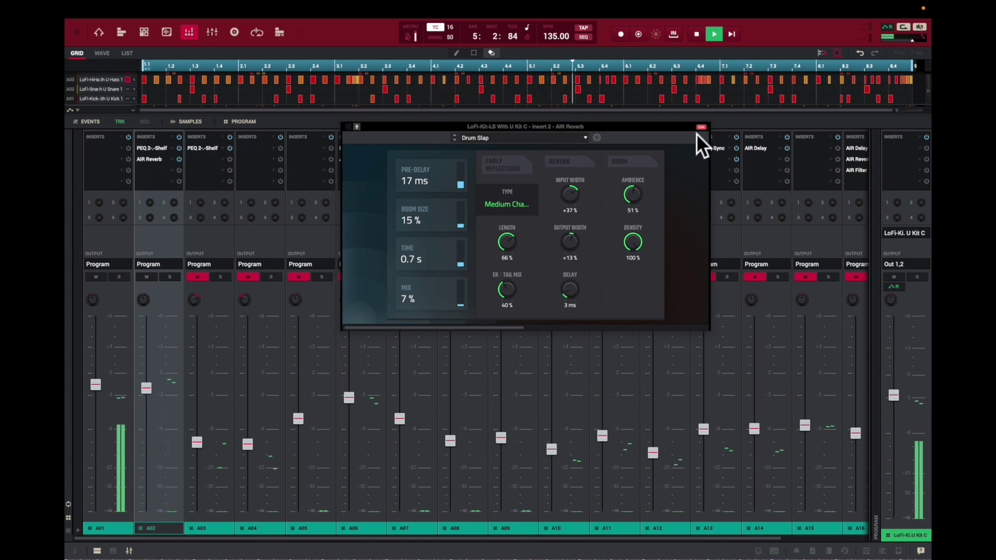
Close the reverb window and insert AIR Compressor into channel A02's third insert slot.
{"action": "left_click", "coordinate": [346, 126]}
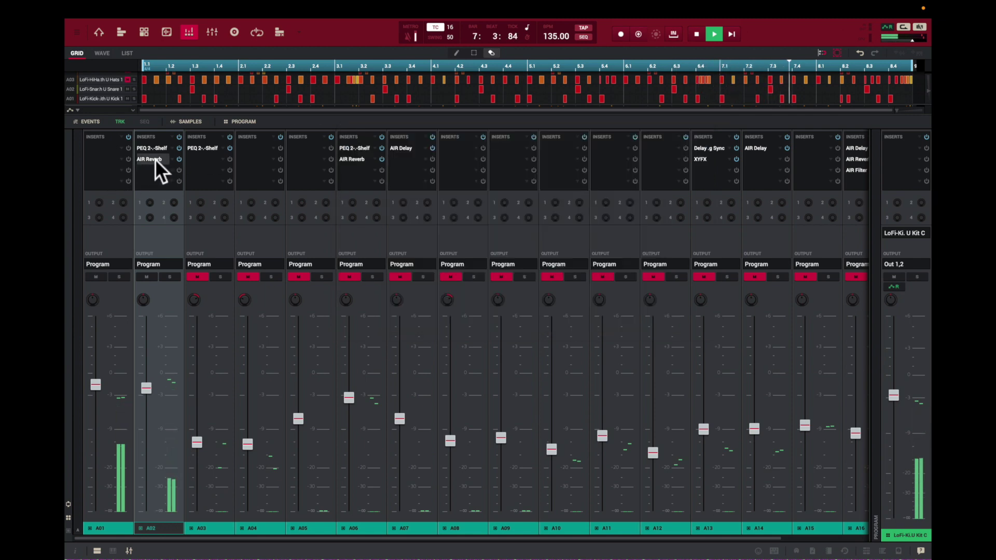
{"action": "double_click", "coordinate": [171, 167]}
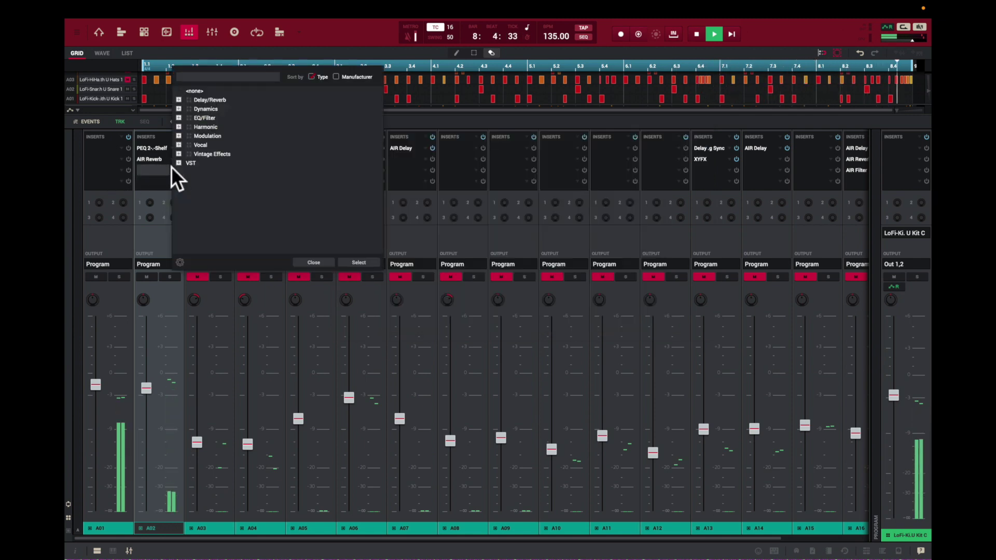
{"action": "left_click", "coordinate": [179, 109]}
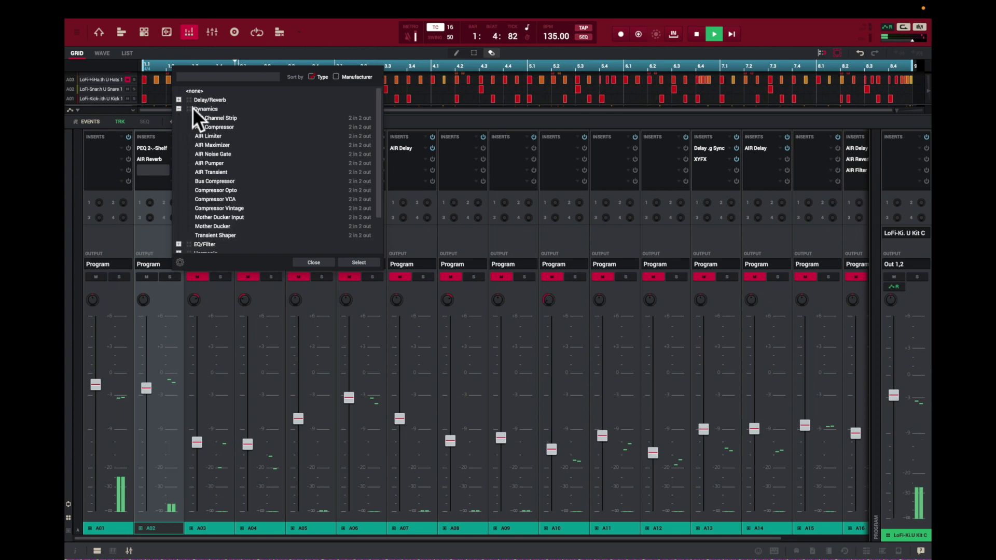
{"action": "left_click", "coordinate": [229, 124]}
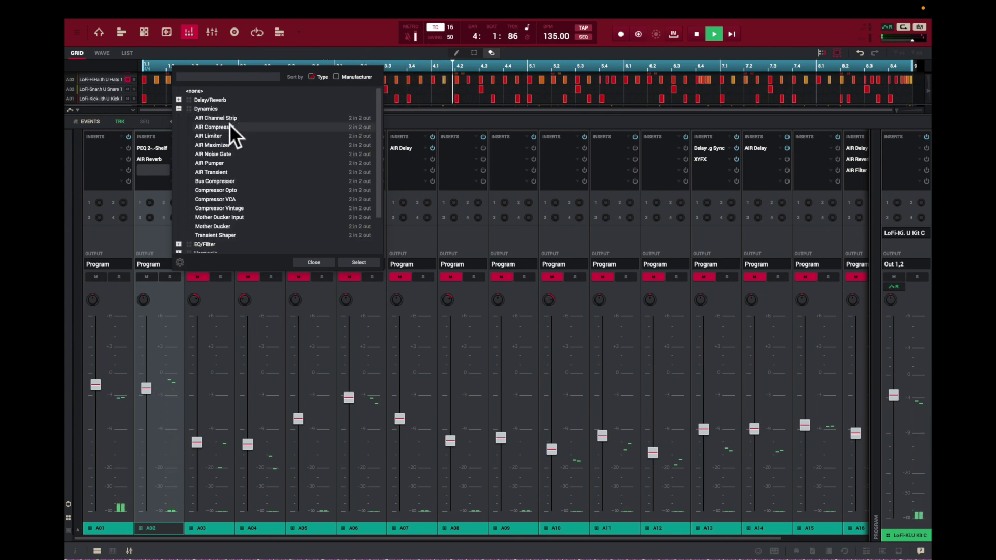
{"action": "double_click", "coordinate": [228, 125]}
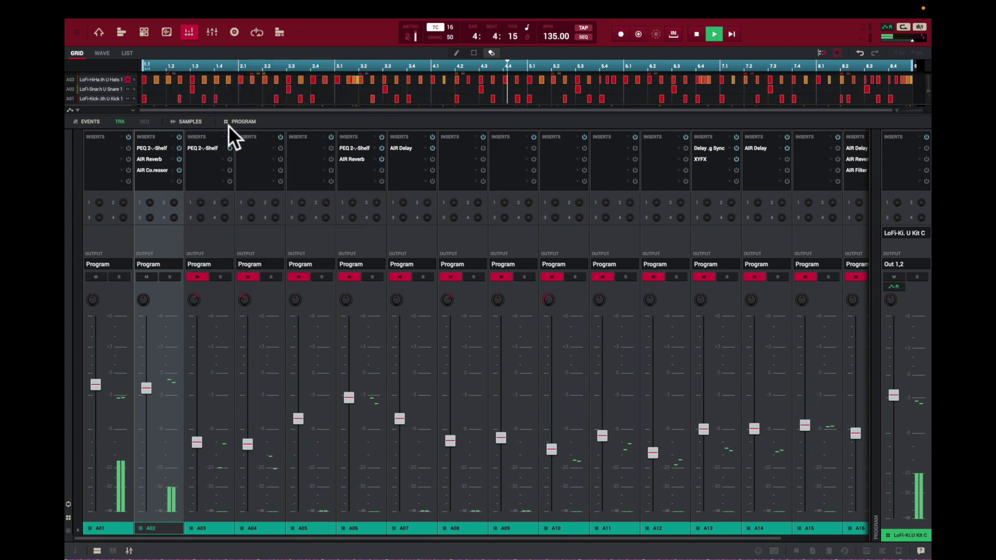
Load the Drums > Harden preset (1.4:1 ratio) on A02's AIR Compressor.
{"action": "double_click", "coordinate": [166, 169]}
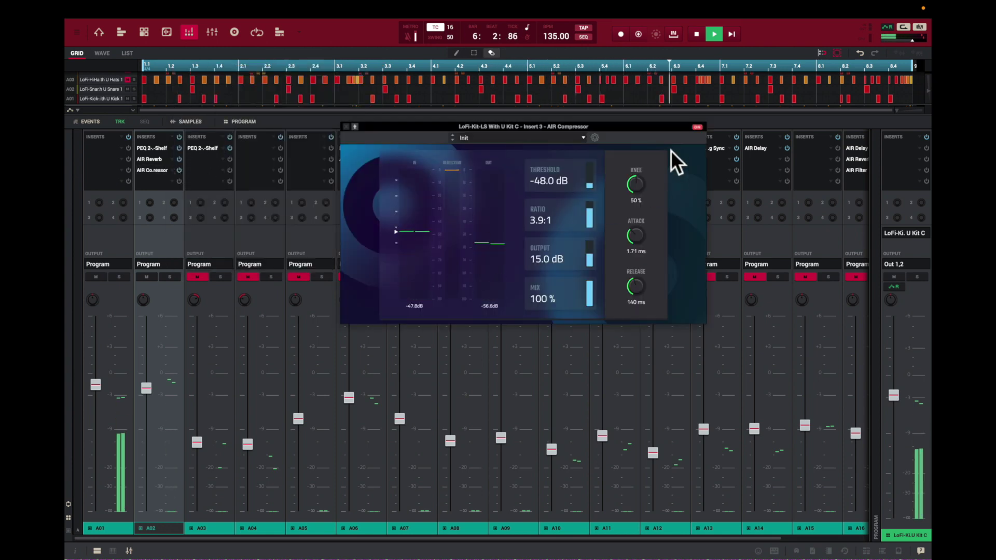
{"action": "left_click", "coordinate": [582, 137]}
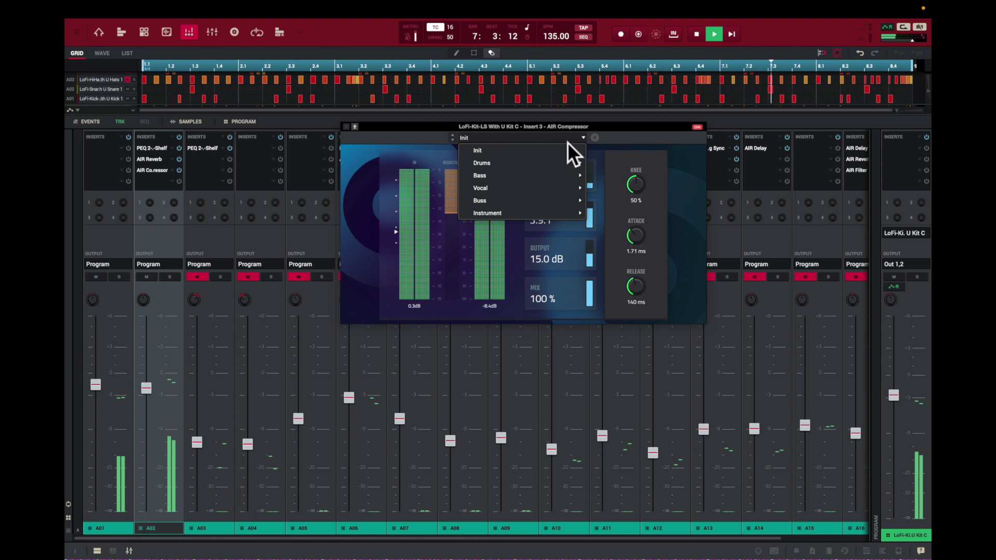
{"action": "mouse_move", "coordinate": [543, 164]}
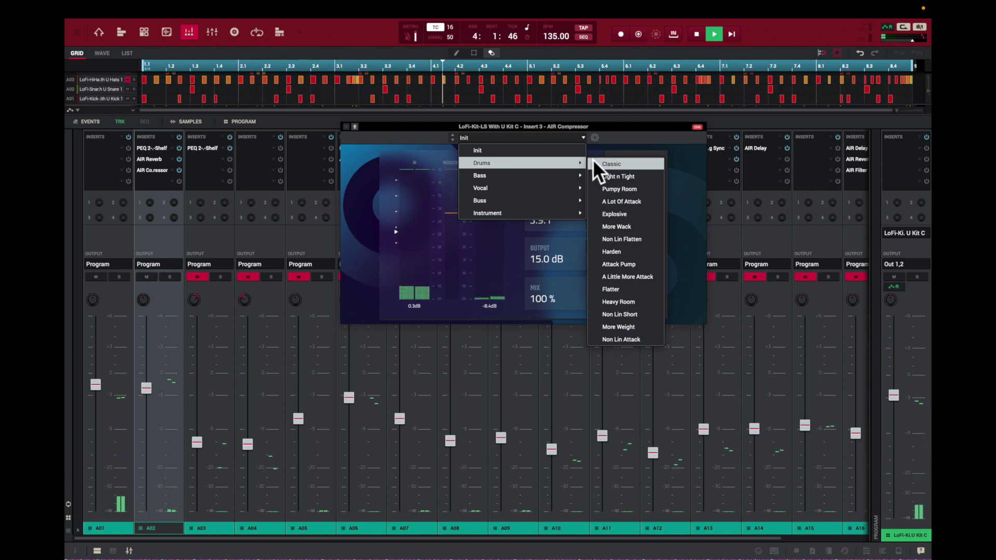
{"action": "mouse_move", "coordinate": [573, 212]}
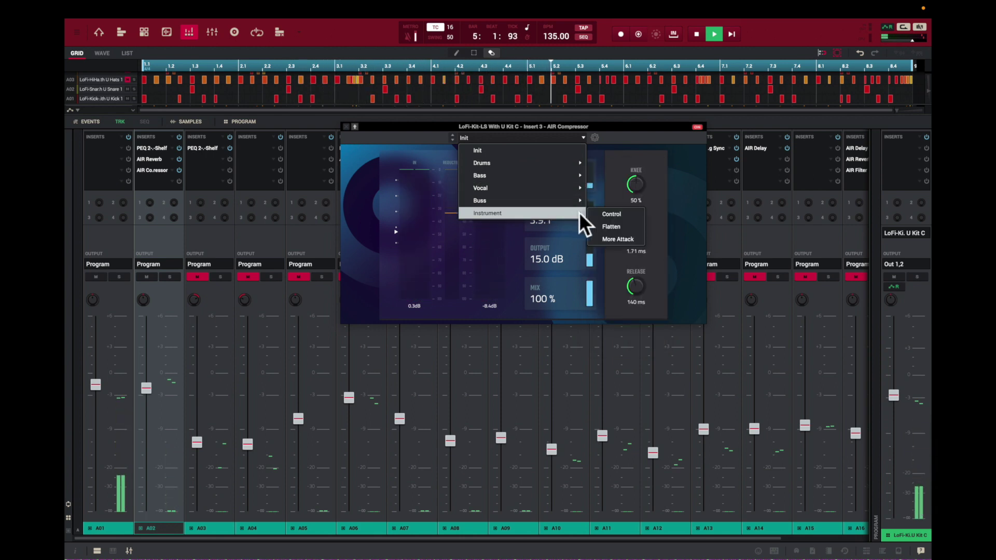
{"action": "mouse_move", "coordinate": [576, 163]}
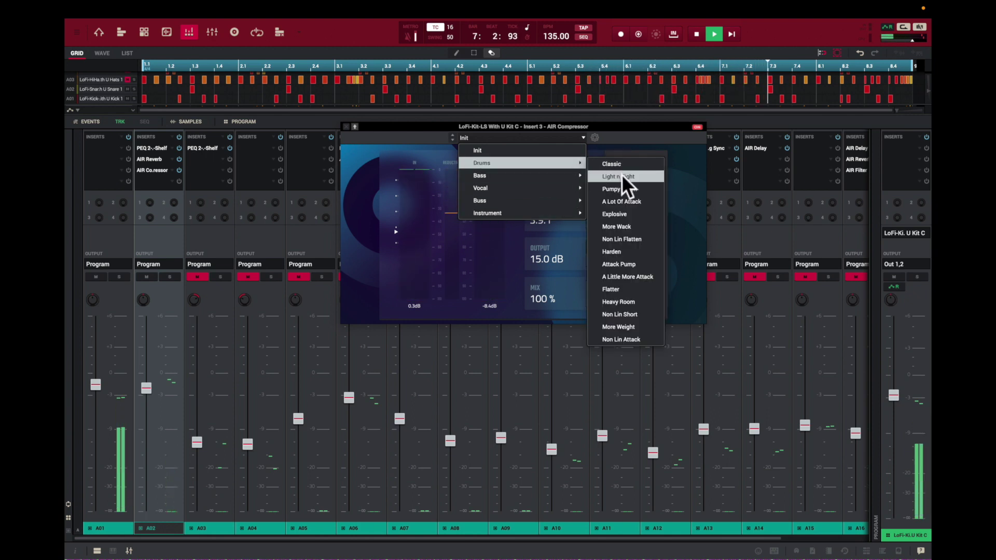
{"action": "left_click", "coordinate": [643, 254]}
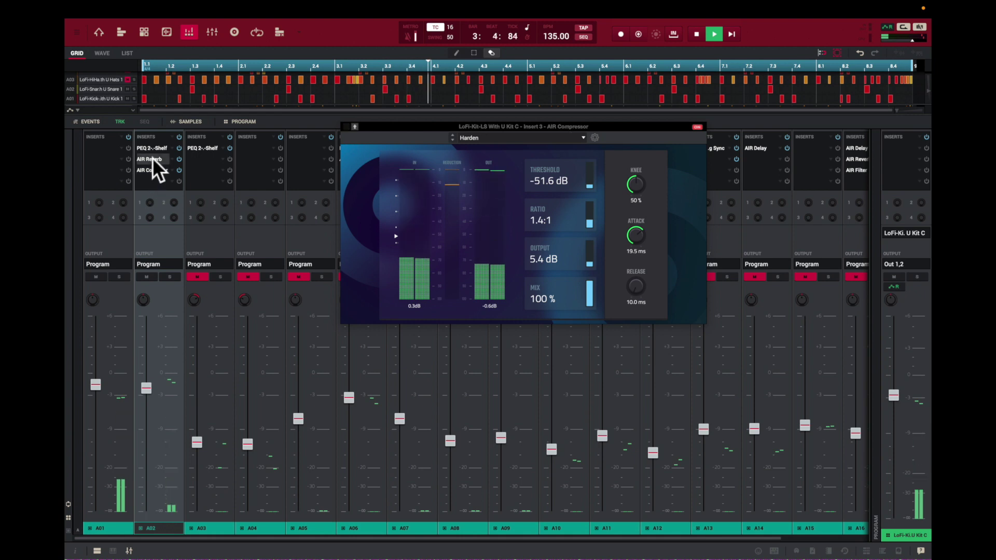
Reorder A02's inserts to AIR Compressor, then PEQ 2-Shelf, then AIR Reverb last.
{"action": "mouse_move", "coordinate": [154, 166]}
{"action": "left_mouse_down"}
{"action": "mouse_move", "coordinate": [152, 183]}
{"action": "mouse_move", "coordinate": [155, 160]}
{"action": "left_mouse_up"}
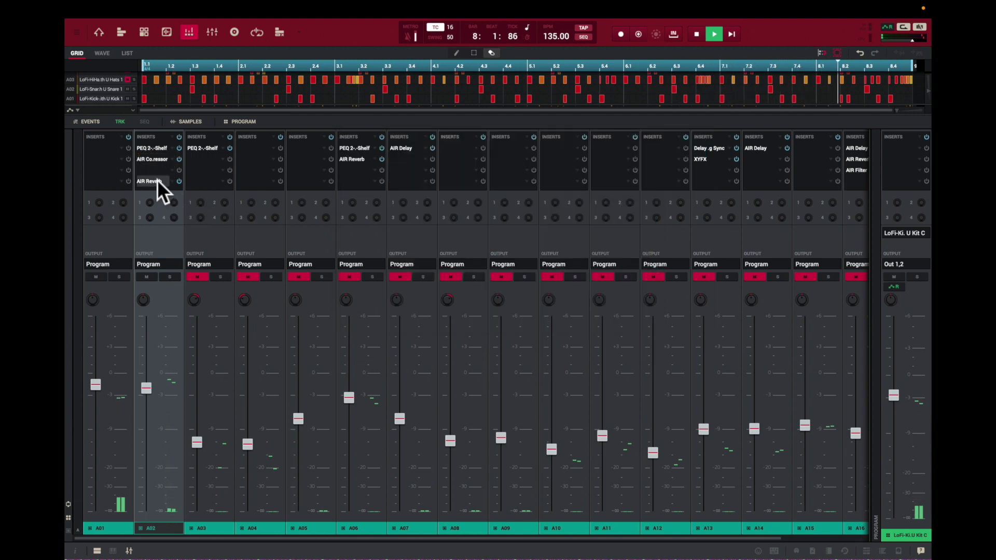
{"action": "left_click_drag", "start_coordinate": [153, 145], "coordinate": [147, 166]}
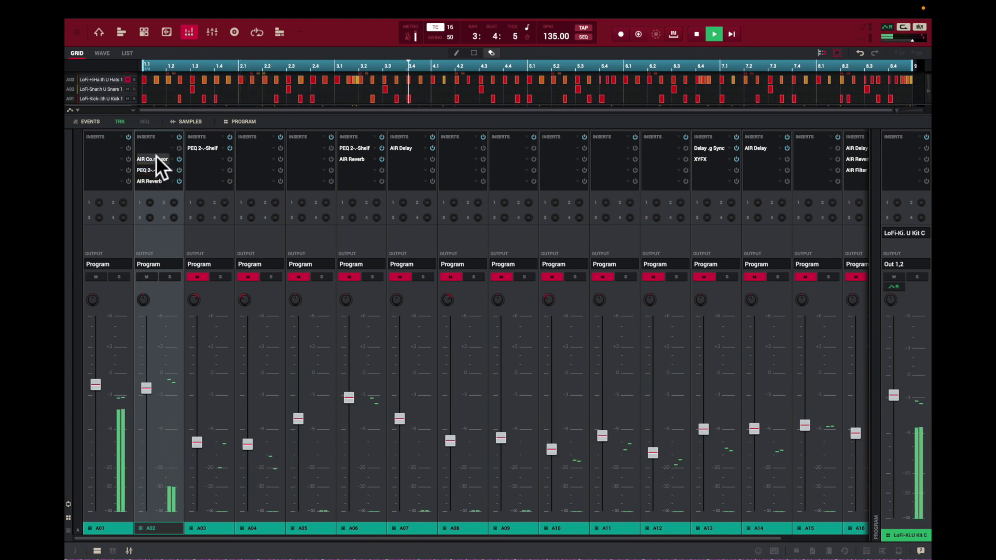
{"action": "left_click_drag", "start_coordinate": [160, 145], "coordinate": [165, 154]}
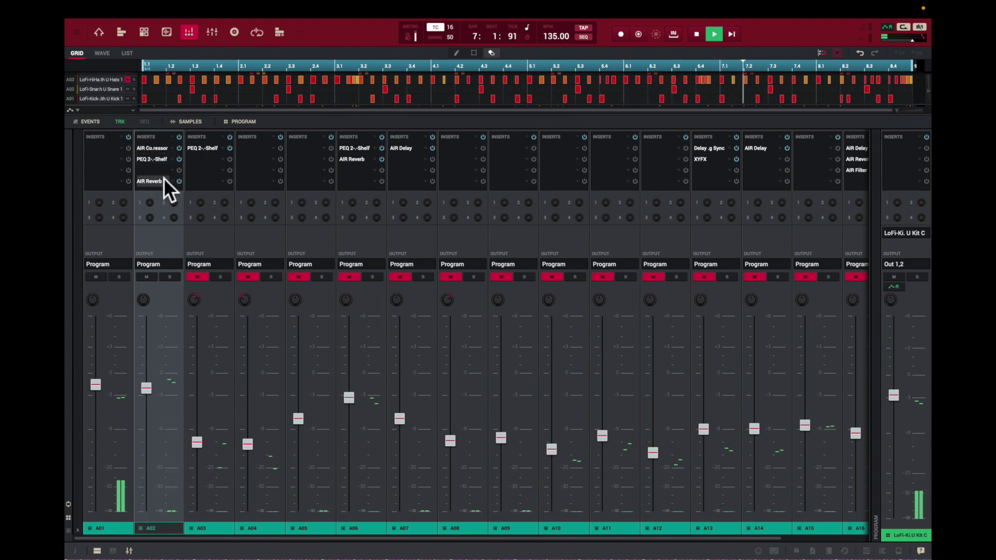
Set A02's PEQ 2-Shelf low gain to 1.1 and high gain to -2.2, raise its fader, then stop playback.
{"action": "double_click", "coordinate": [154, 158]}
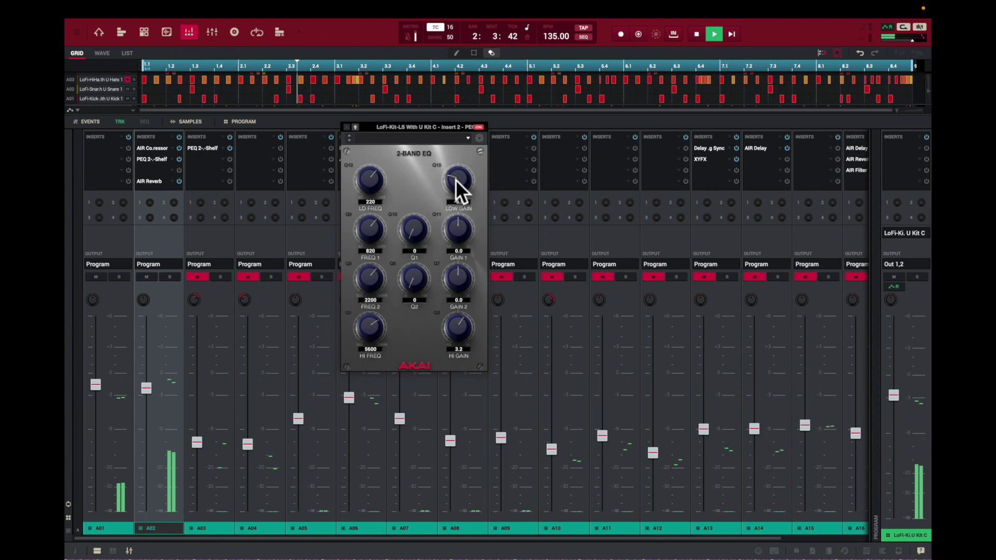
{"action": "left_click_drag", "start_coordinate": [456, 180], "coordinate": [456, 155]}
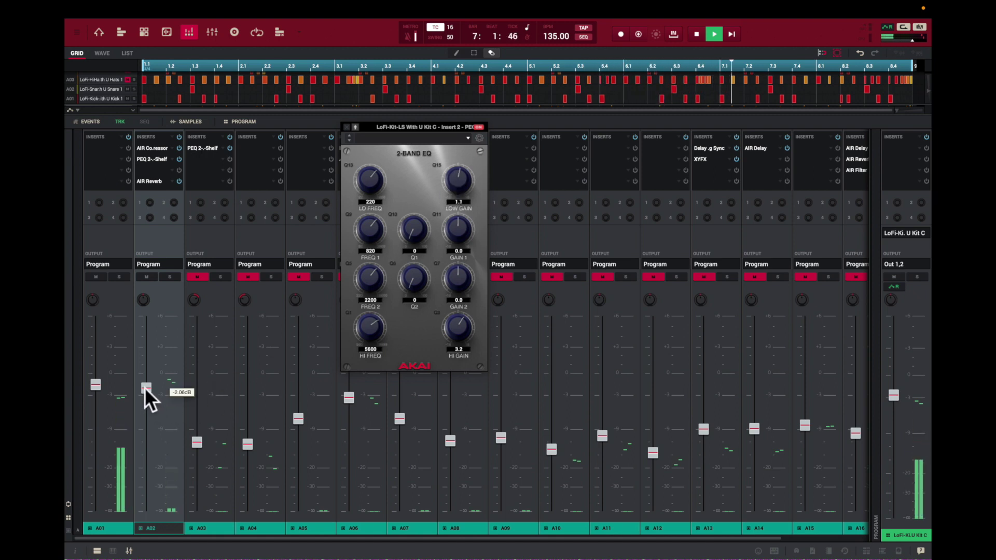
{"action": "left_click_drag", "start_coordinate": [145, 387], "coordinate": [157, 354]}
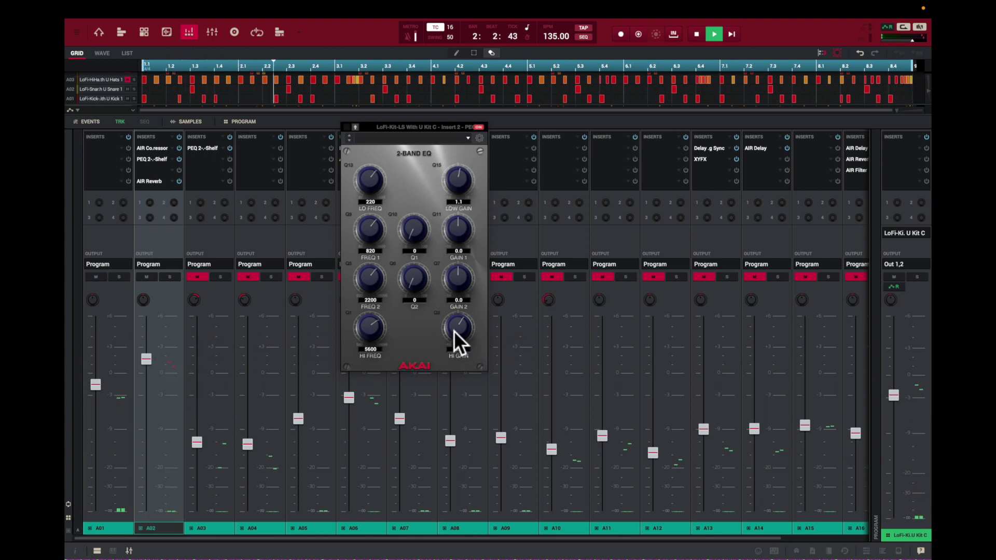
{"action": "left_click_drag", "start_coordinate": [459, 328], "coordinate": [456, 339]}
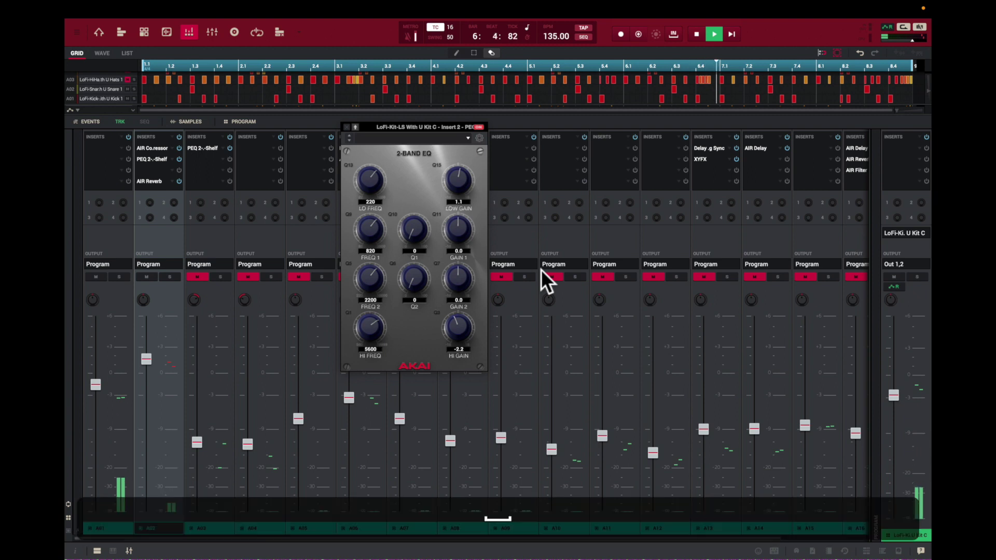
{"action": "key", "text": "space"}
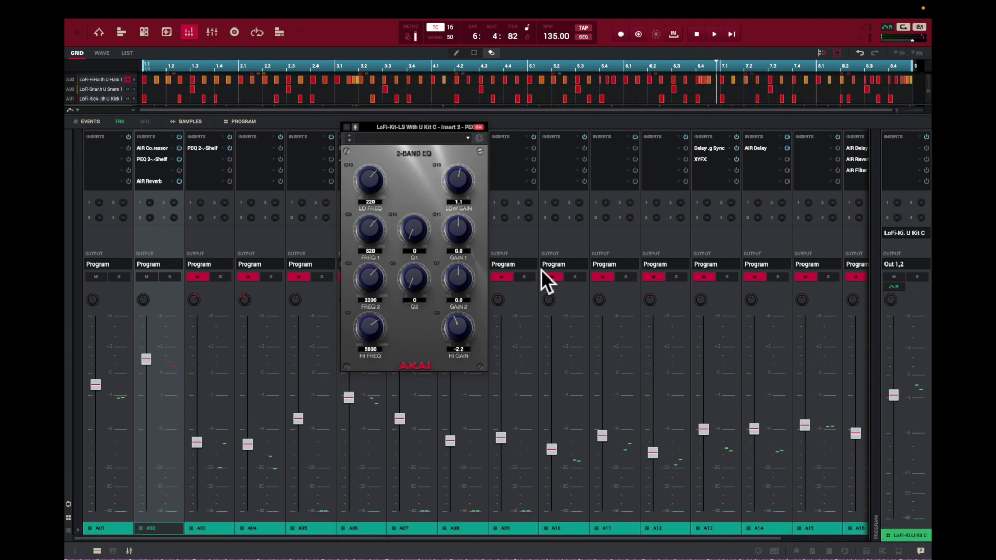
Put AIR Compressor on channel A01's first insert, opening it at Init settings.
{"action": "double_click", "coordinate": [120, 148]}
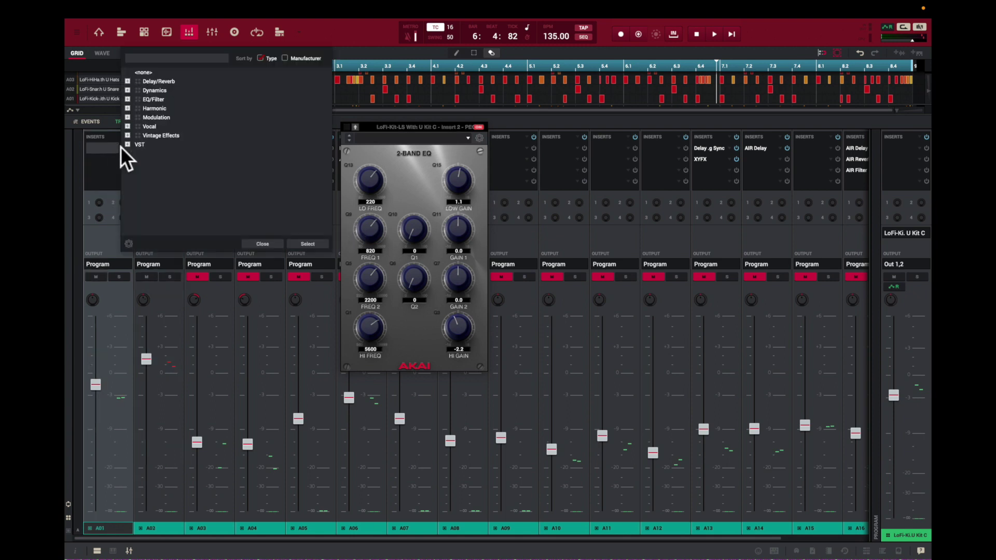
{"action": "left_click", "coordinate": [125, 88]}
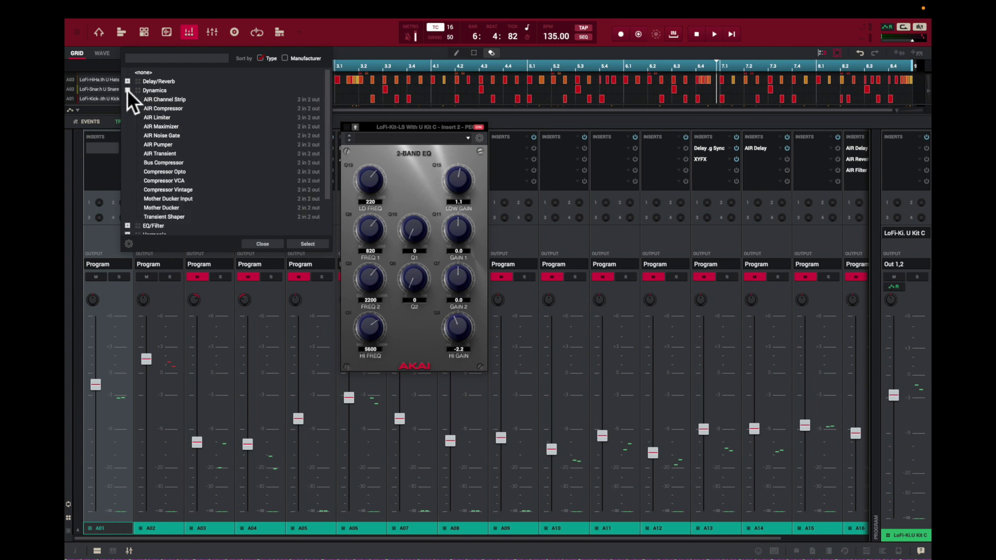
{"action": "left_click", "coordinate": [164, 108]}
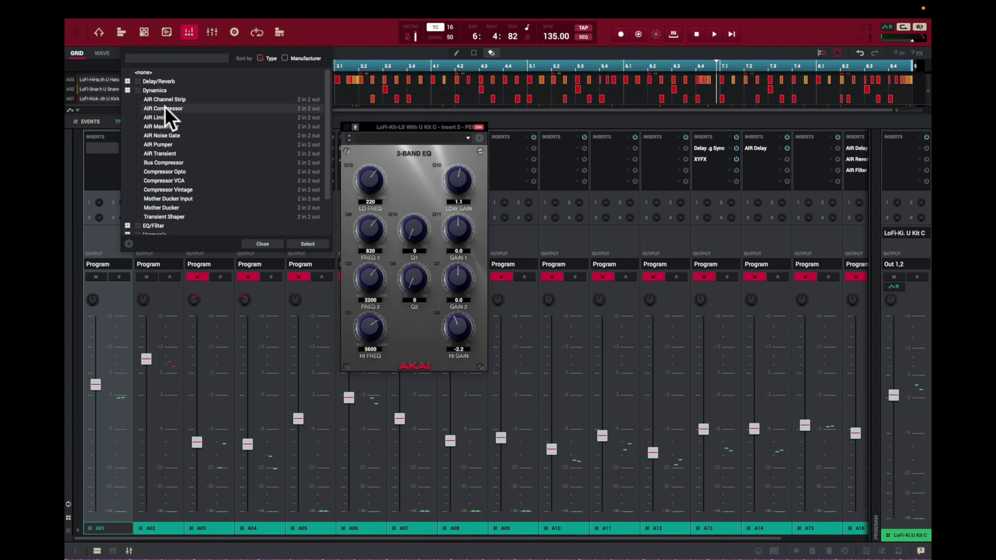
{"action": "double_click", "coordinate": [164, 108]}
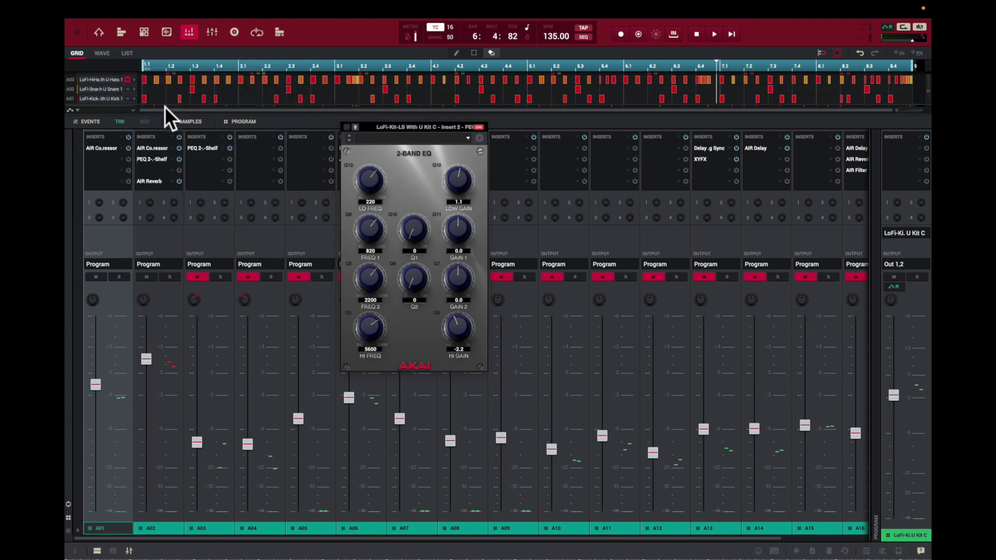
{"action": "double_click", "coordinate": [121, 147]}
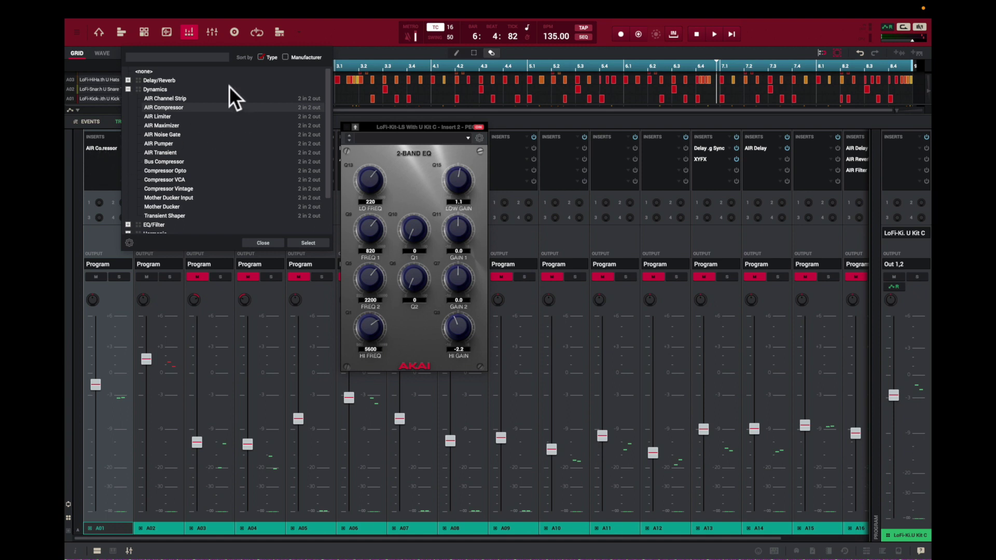
{"action": "left_click", "coordinate": [263, 243]}
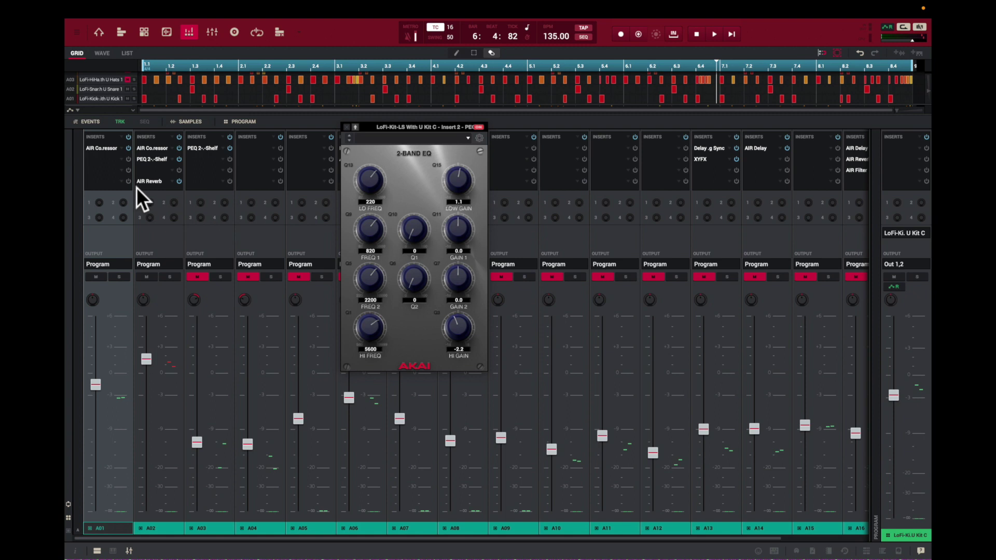
Audition the Heavy Room drum preset on A01's compressor, then switch to Drums > Classic.
{"action": "left_click", "coordinate": [105, 148]}
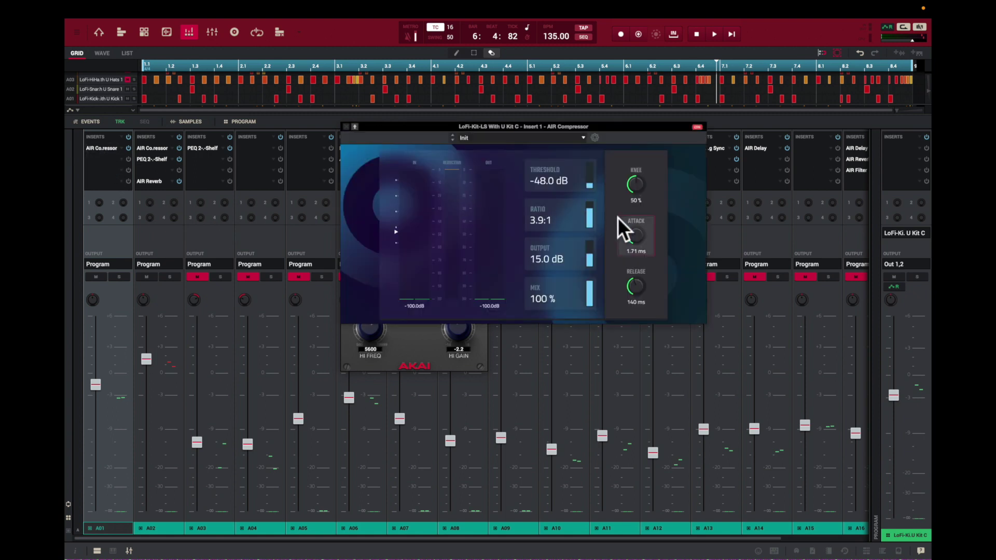
{"action": "left_click", "coordinate": [583, 136]}
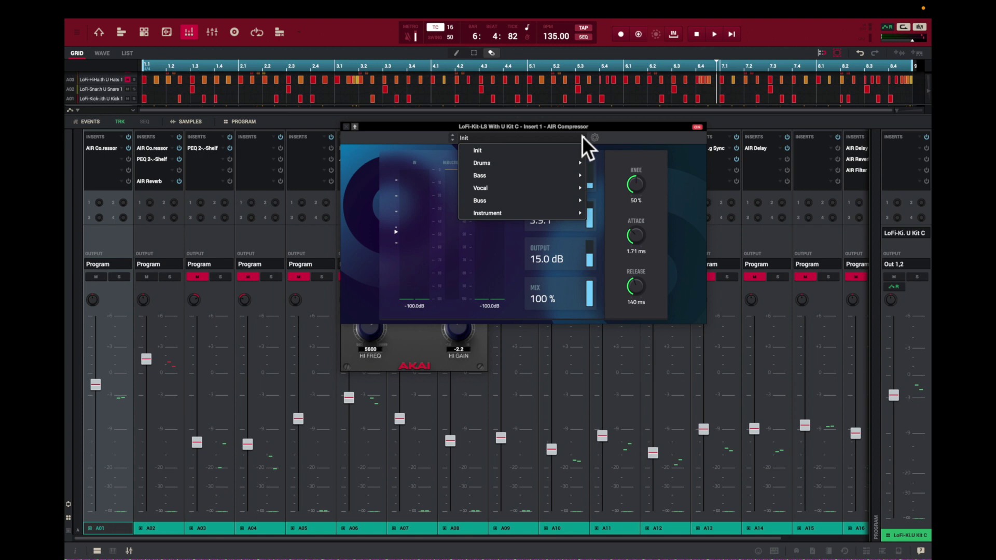
{"action": "mouse_move", "coordinate": [555, 164]}
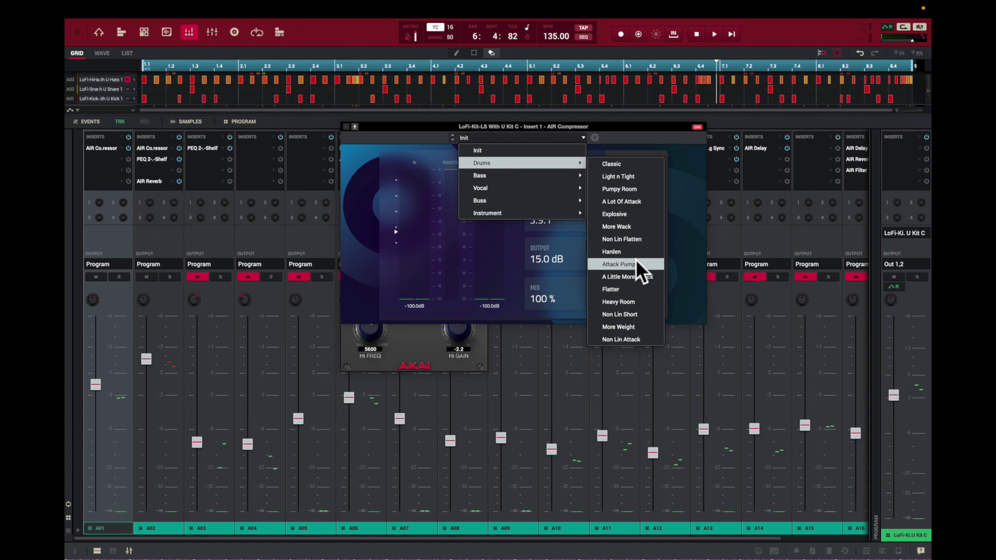
{"action": "left_click", "coordinate": [633, 301]}
{"action": "key", "text": "space"}
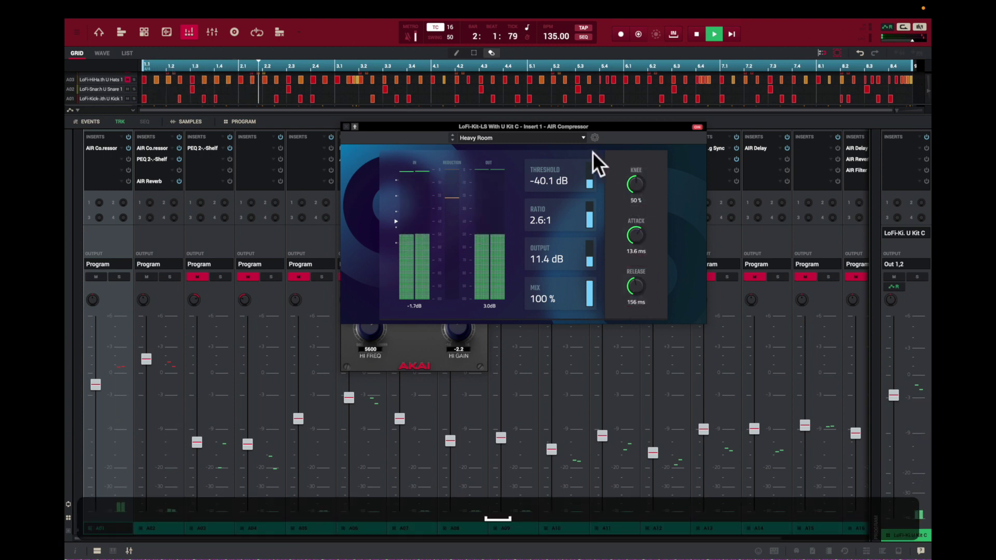
{"action": "left_click", "coordinate": [576, 137]}
{"action": "mouse_move", "coordinate": [566, 155]}
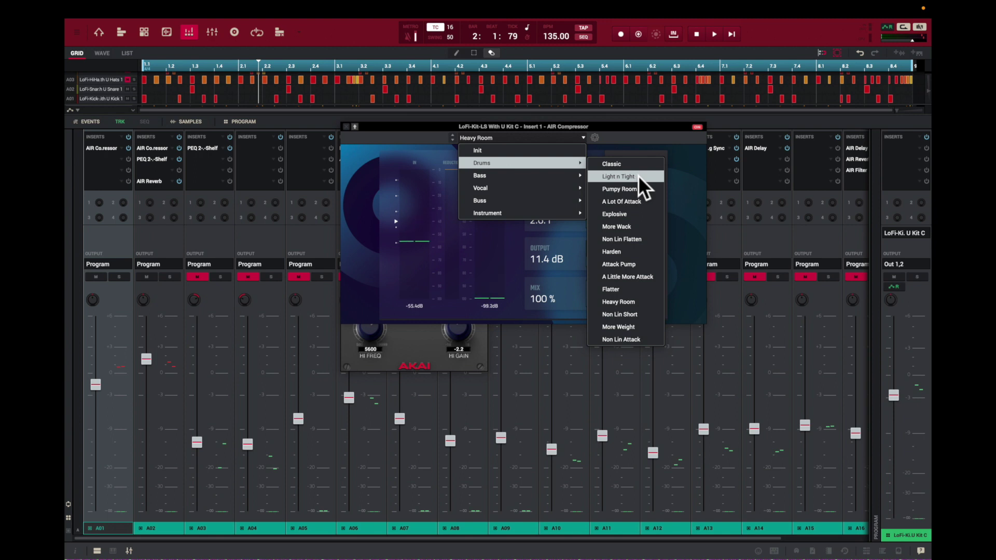
{"action": "left_click", "coordinate": [634, 162]}
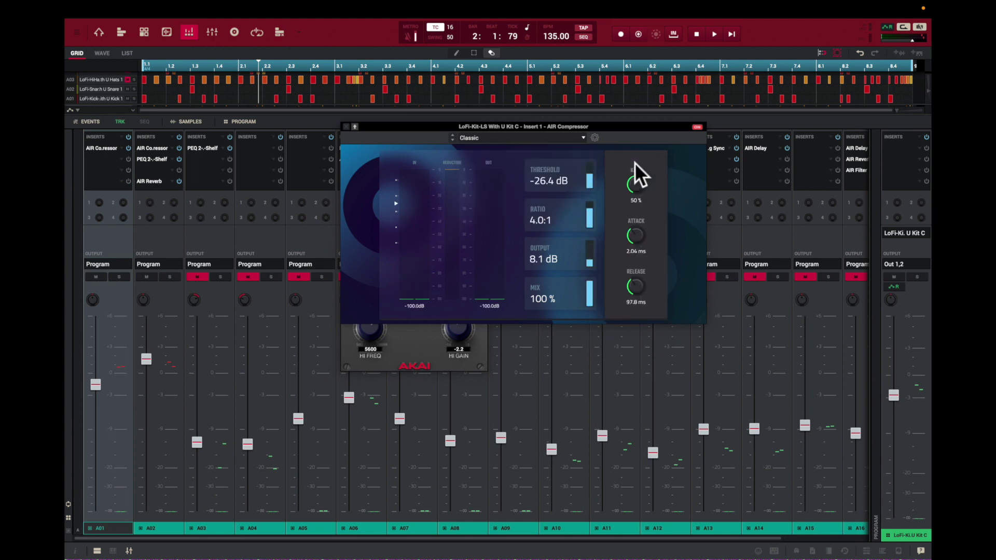
{"action": "key", "text": "space"}
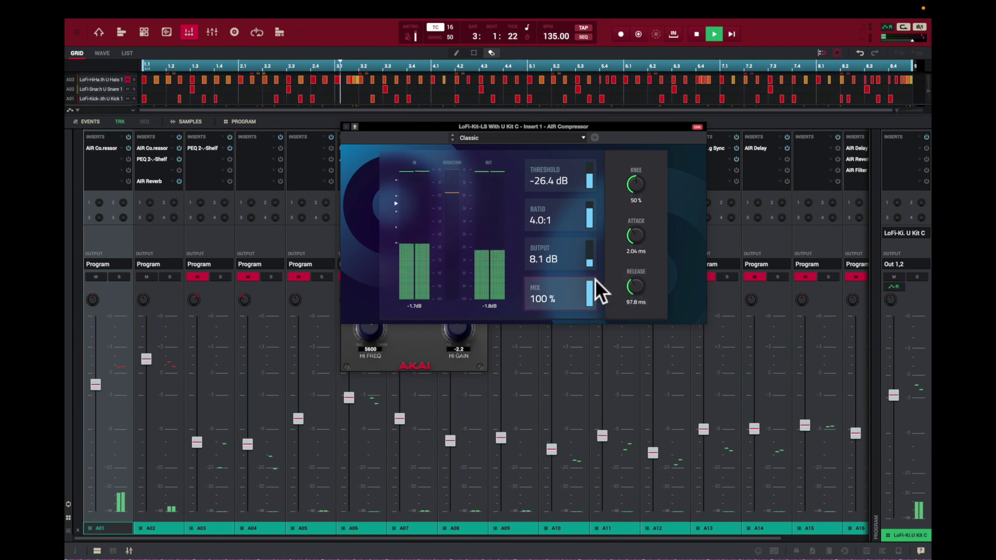
Lower the compressor's Mix to 29% and Output to 6.2 dB, then bypass it to compare.
{"action": "left_click_drag", "start_coordinate": [586, 279], "coordinate": [587, 322]}
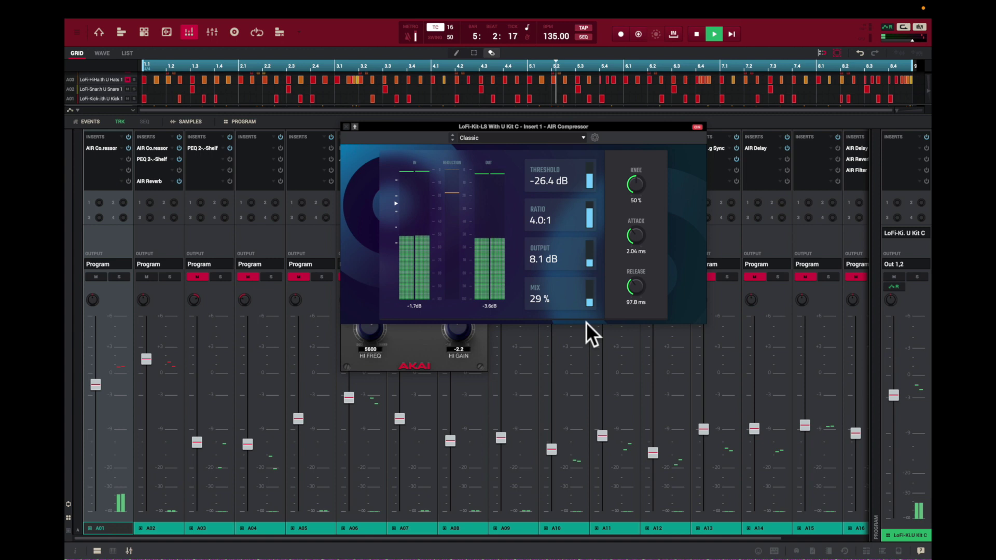
{"action": "left_click_drag", "start_coordinate": [588, 260], "coordinate": [589, 263]}
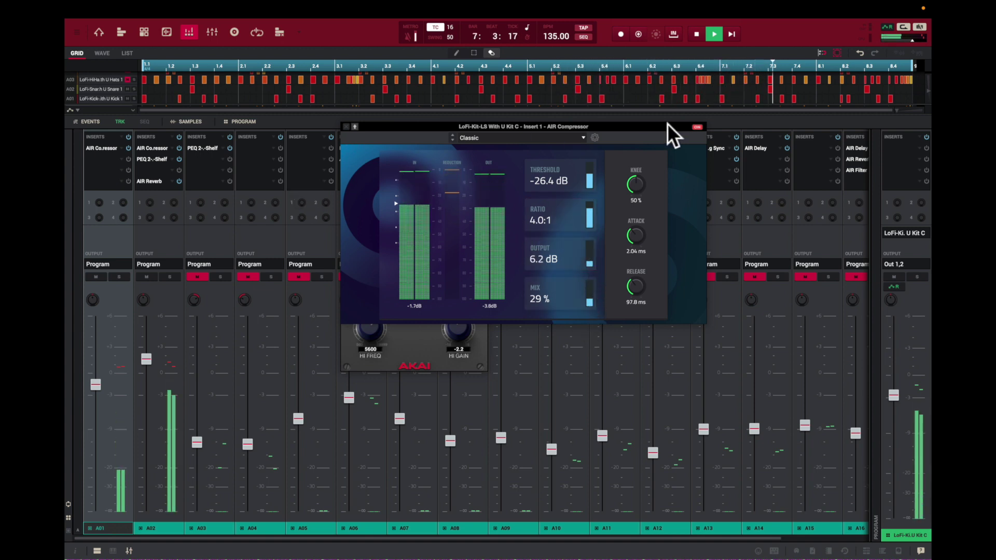
{"action": "left_click", "coordinate": [700, 127]}
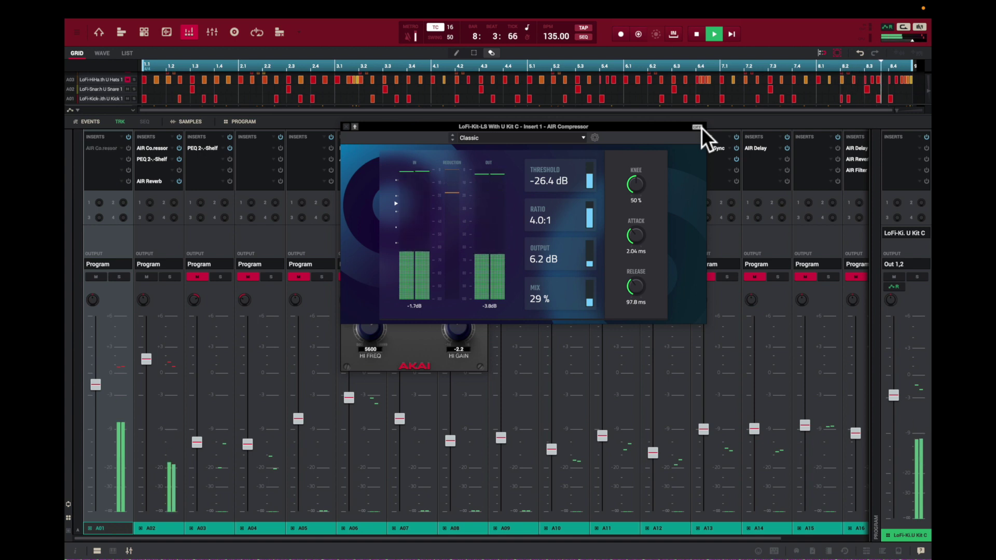
Turn A01's AIR Compressor back on and re-enable its insert.
{"action": "left_click", "coordinate": [698, 128]}
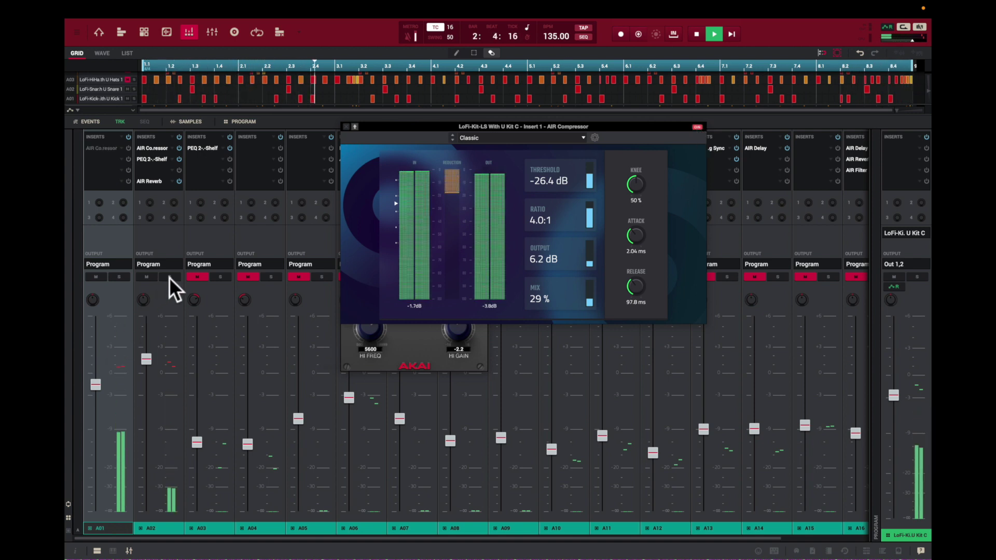
{"action": "key", "text": "space"}
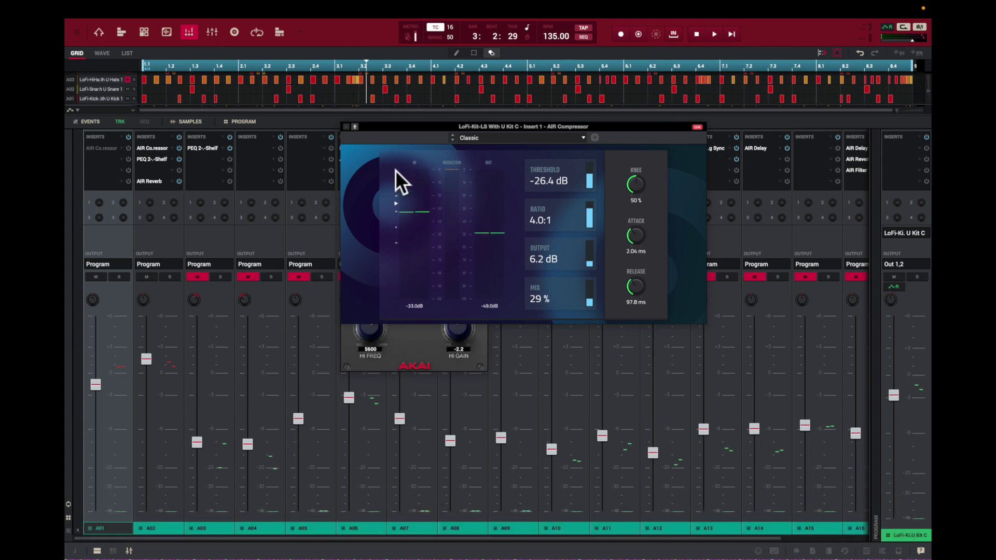
{"action": "left_click", "coordinate": [344, 127]}
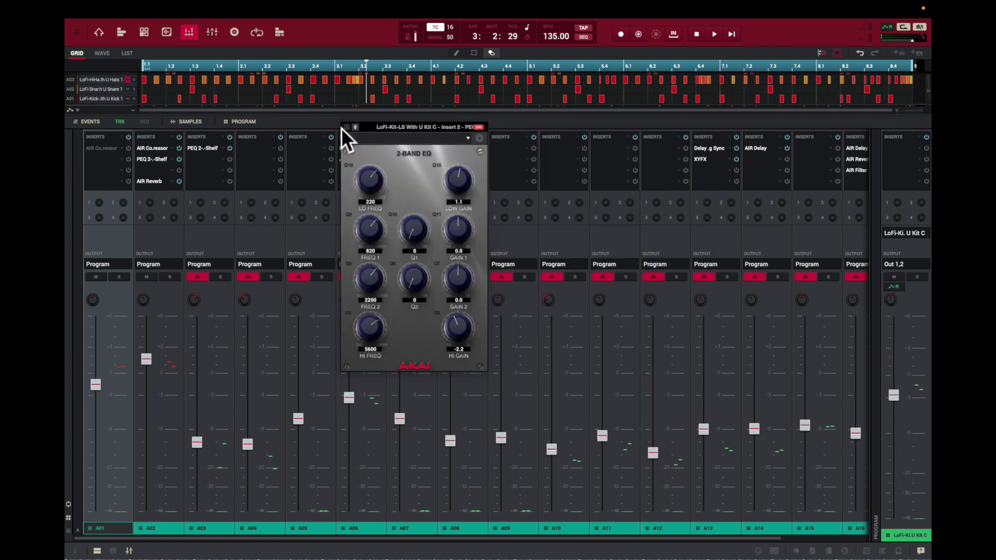
{"action": "left_click", "coordinate": [110, 147]}
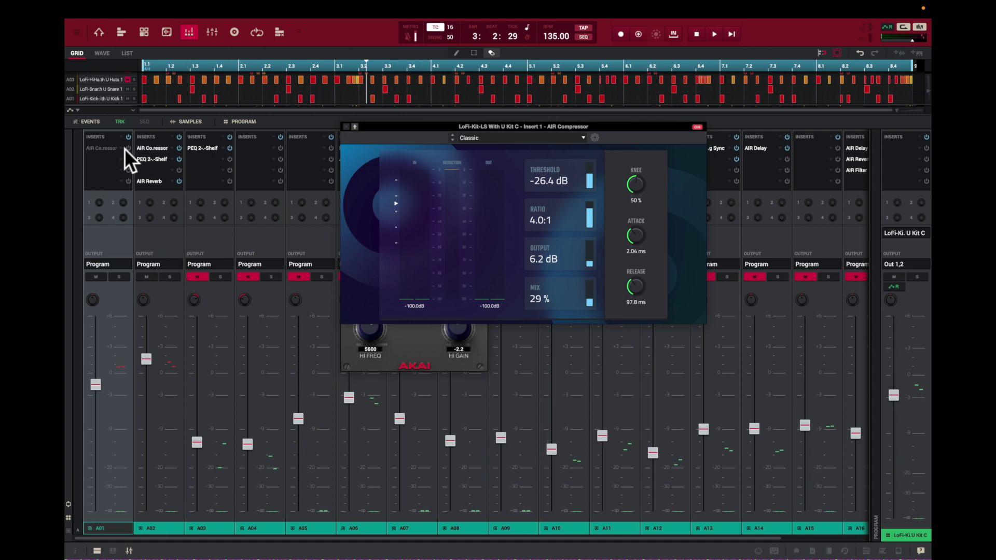
{"action": "left_click", "coordinate": [125, 149]}
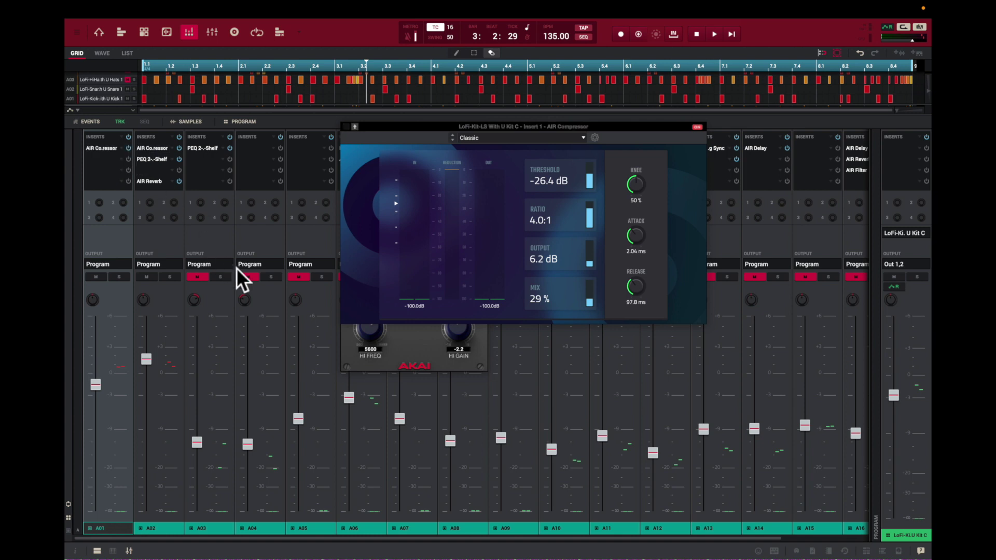
Restart playback, raise A01's fader, and unmute channel A03.
{"action": "key", "text": "space"}
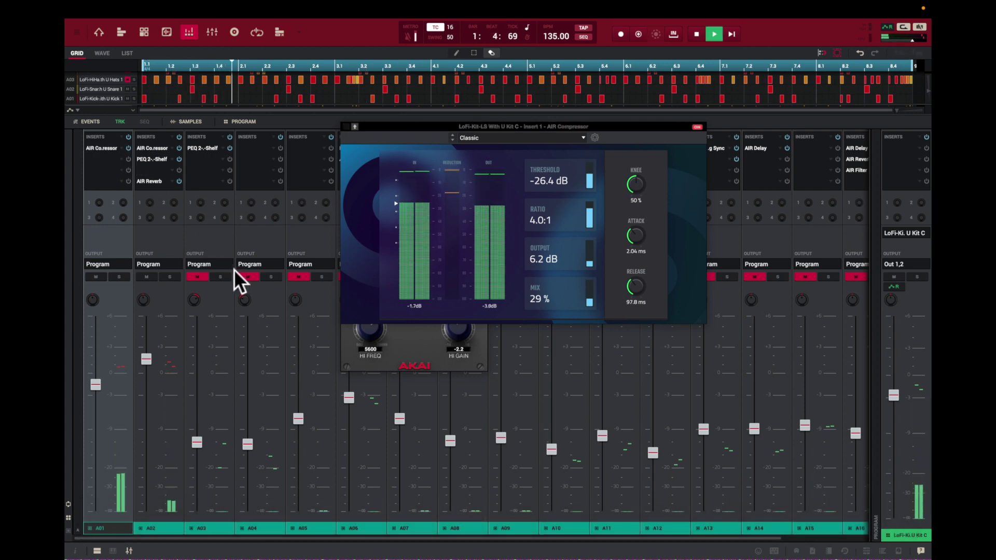
{"action": "left_click_drag", "start_coordinate": [98, 388], "coordinate": [102, 347]}
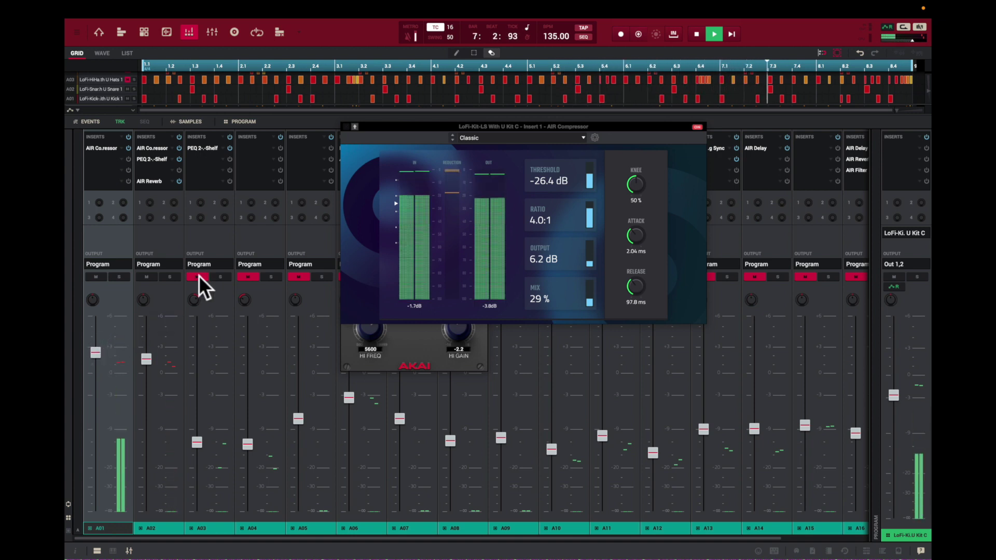
{"action": "left_click", "coordinate": [198, 276]}
Unmute channels A04 and A05 and close the compressor and 2-band EQ windows.
{"action": "left_click", "coordinate": [249, 276]}
{"action": "left_click", "coordinate": [300, 275]}
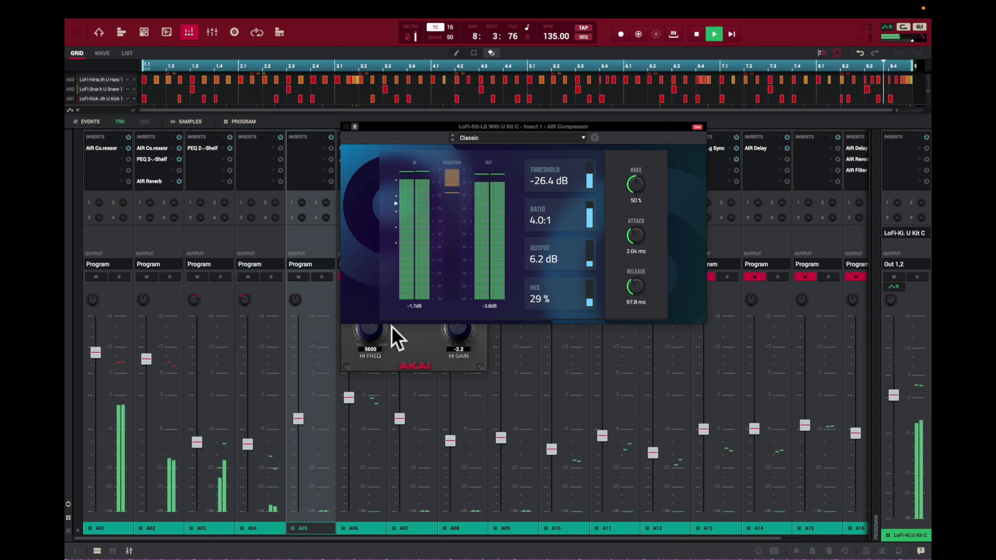
{"action": "left_click", "coordinate": [345, 126]}
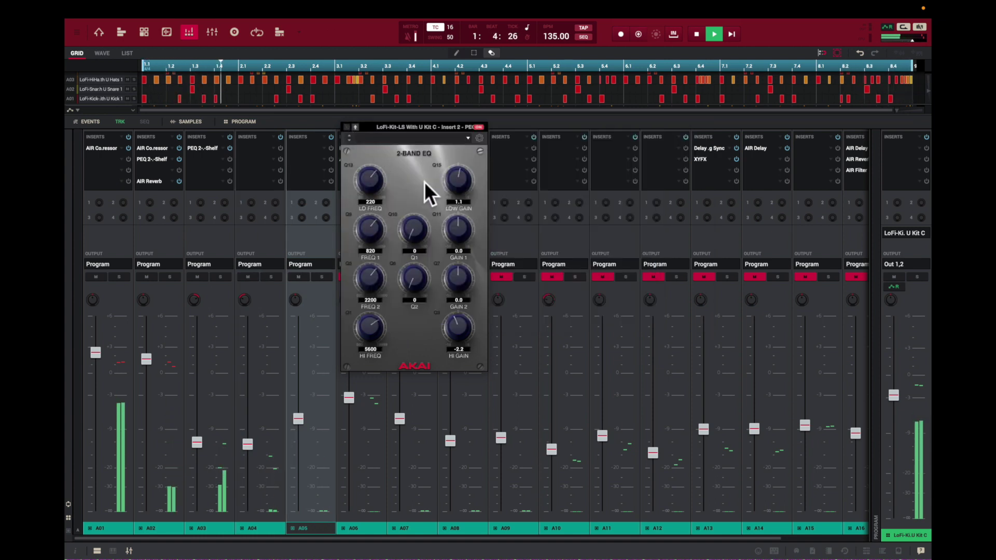
{"action": "left_click", "coordinate": [347, 127]}
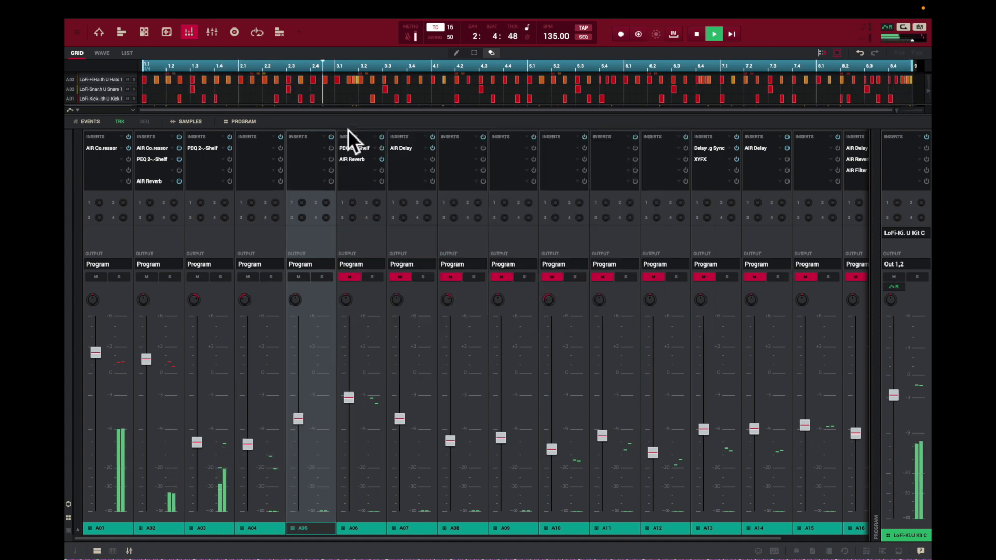
Pull A02's fader down to about 0 dB and unmute channels A06 and A08.
{"action": "mouse_move", "coordinate": [146, 363]}
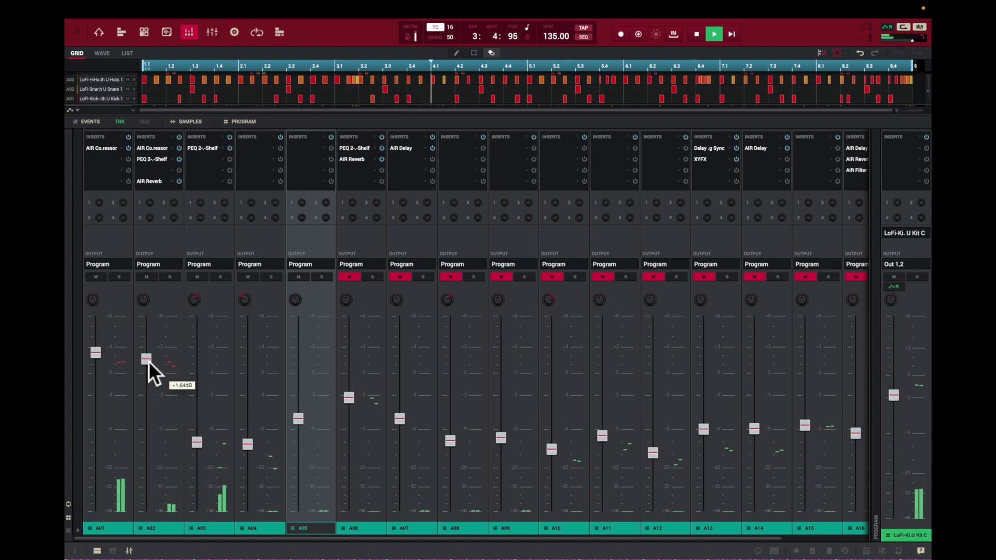
{"action": "left_click_drag", "start_coordinate": [148, 361], "coordinate": [149, 371]}
{"action": "left_click", "coordinate": [351, 276]}
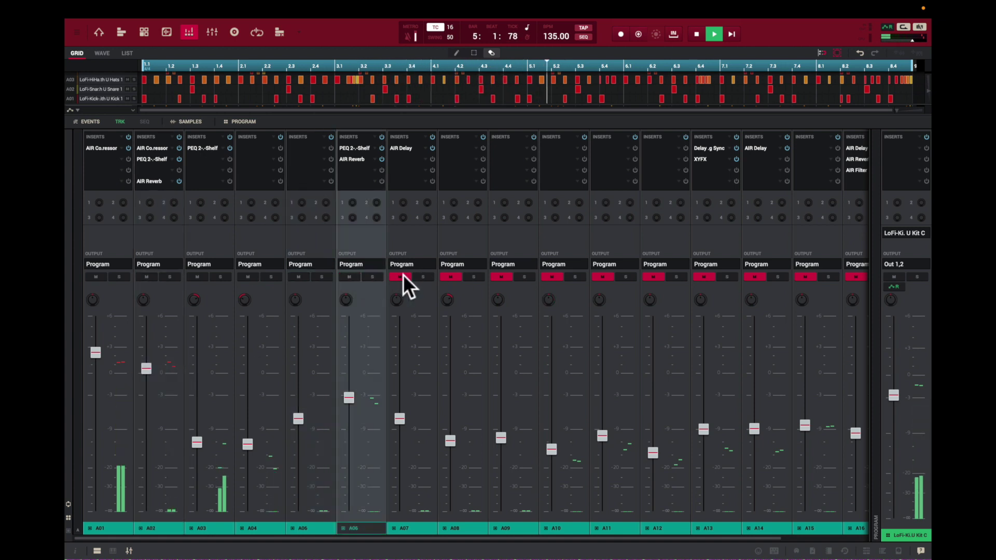
{"action": "left_click", "coordinate": [414, 276]}
{"action": "left_click", "coordinate": [416, 276]}
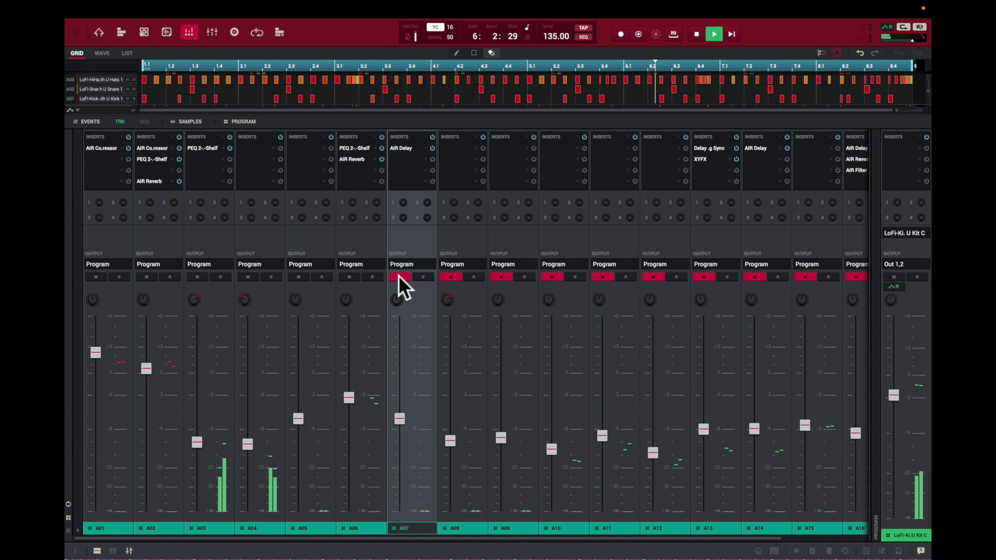
{"action": "left_click", "coordinate": [452, 276]}
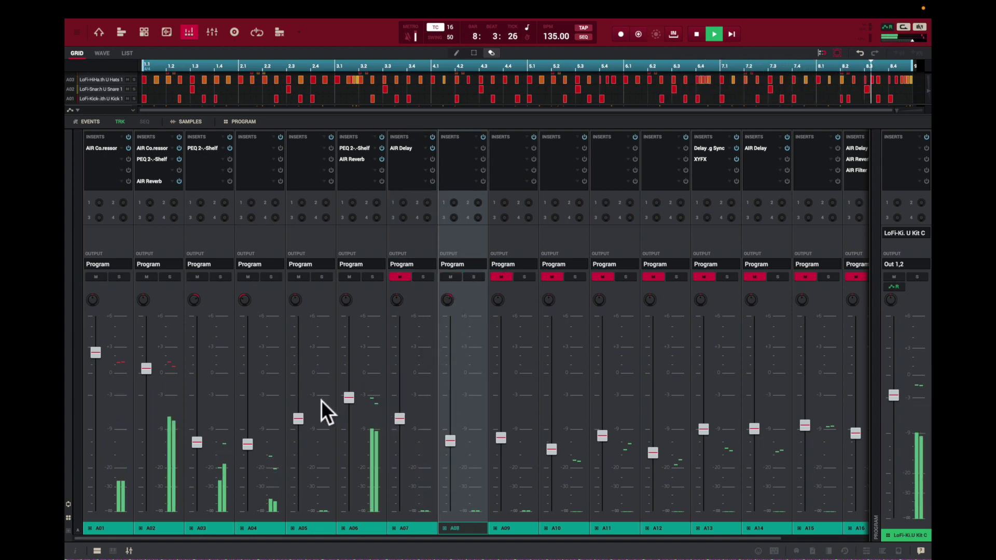
Solo channels A02 and A06 and lower A06's fader to about -4.5 dB.
{"action": "left_click", "coordinate": [170, 277]}
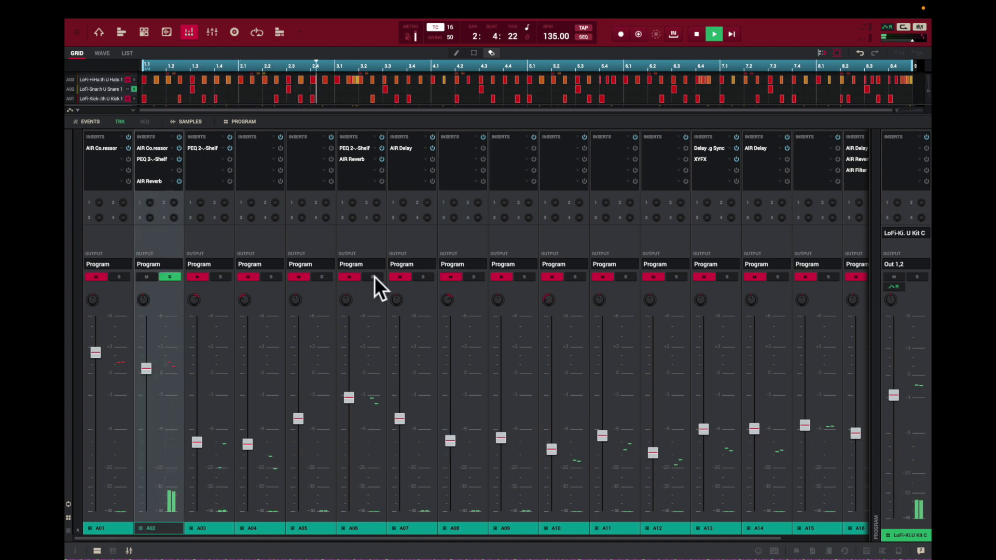
{"action": "left_click", "coordinate": [374, 277]}
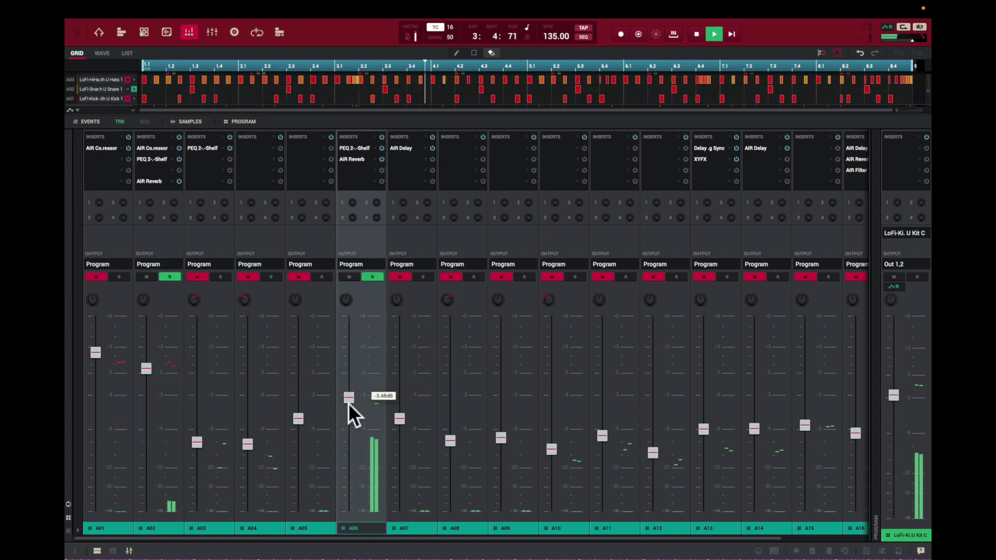
{"action": "left_click_drag", "start_coordinate": [347, 396], "coordinate": [347, 402]}
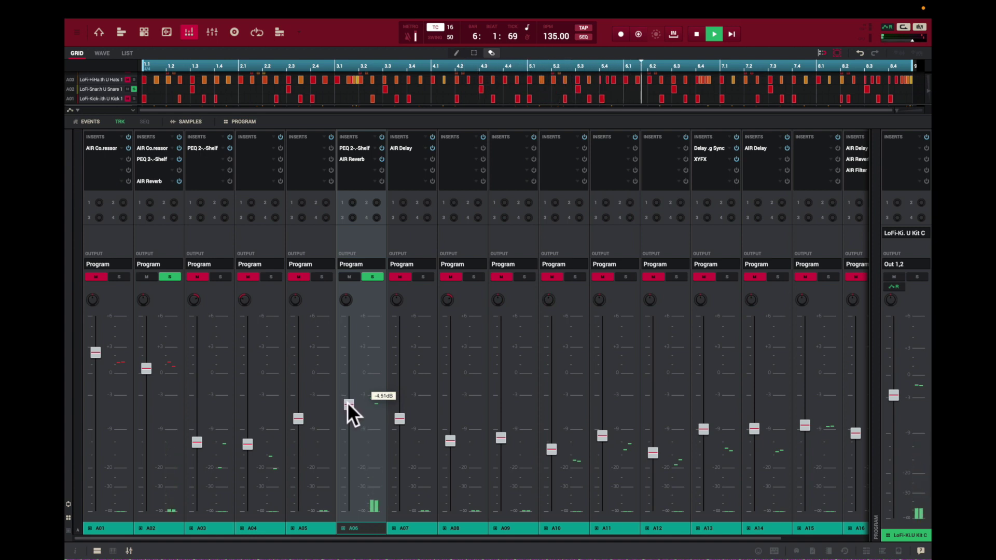
Check the A02 and A06 pan settings and pan channel A06 to 11R.
{"action": "left_click", "coordinate": [143, 300]}
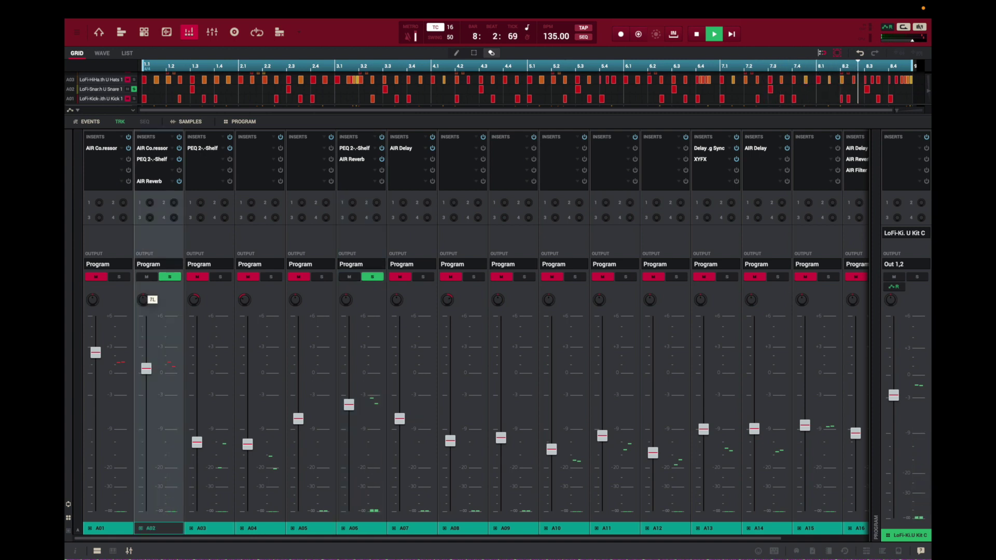
{"action": "left_click", "coordinate": [346, 300]}
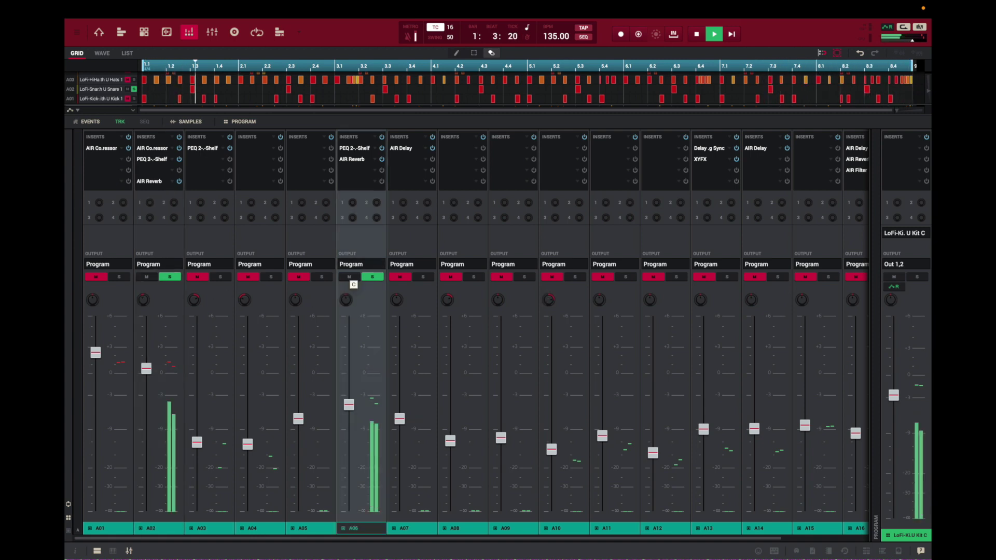
{"action": "left_click_drag", "start_coordinate": [346, 300], "coordinate": [346, 293]}
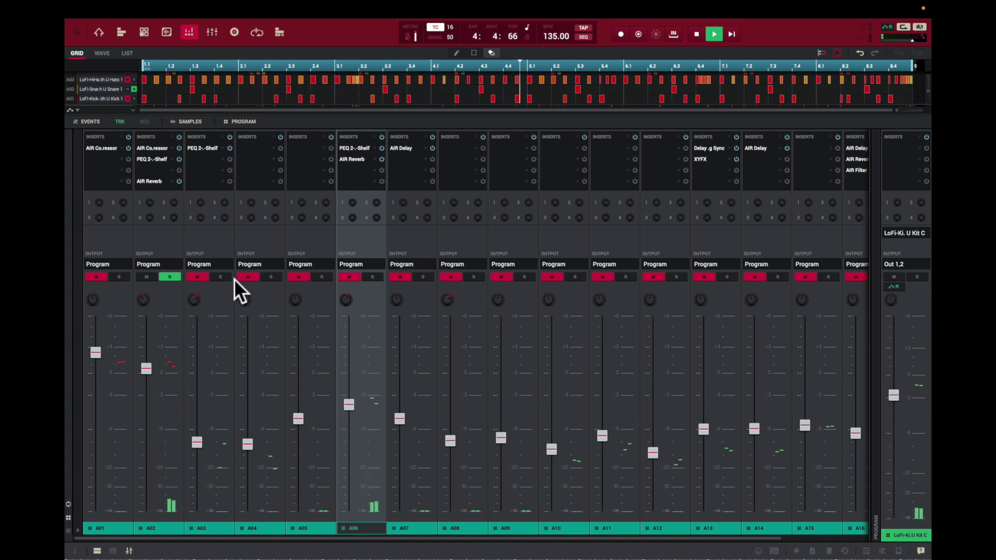
Clear the A02 and A06 solos and unmute channels A07, A09, A10 and A11.
{"action": "left_click", "coordinate": [171, 278]}
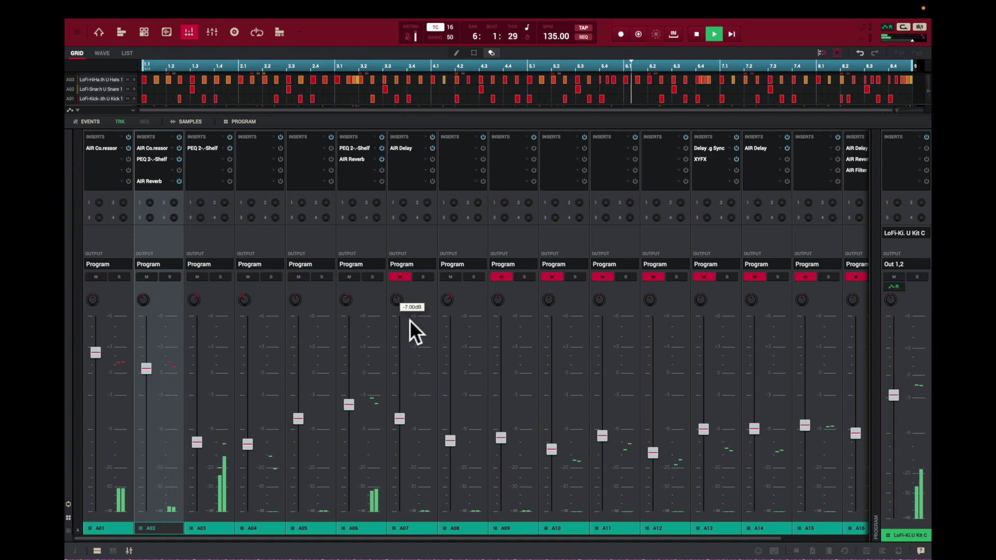
{"action": "mouse_move", "coordinate": [152, 365]}
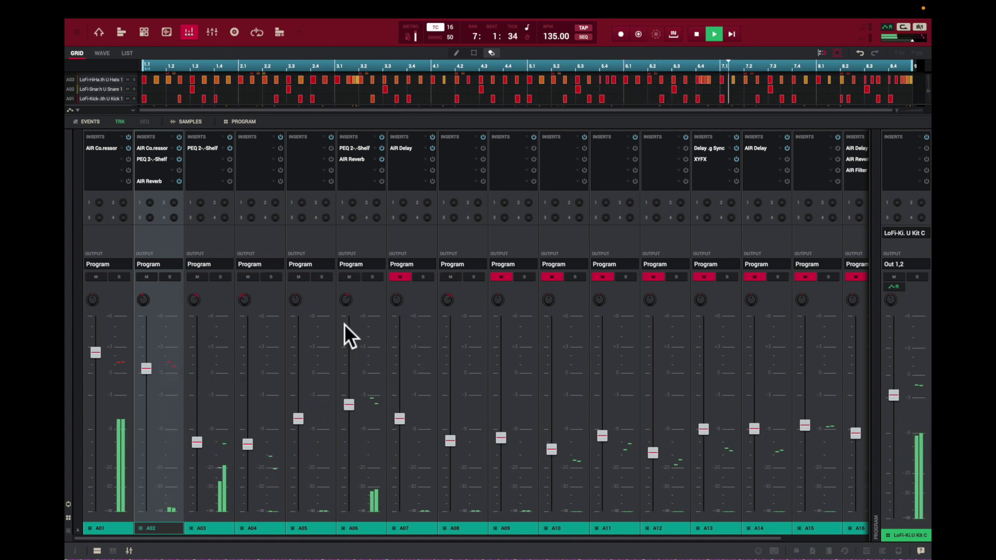
{"action": "left_click", "coordinate": [404, 276]}
{"action": "left_click", "coordinate": [503, 277]}
{"action": "left_click", "coordinate": [553, 275]}
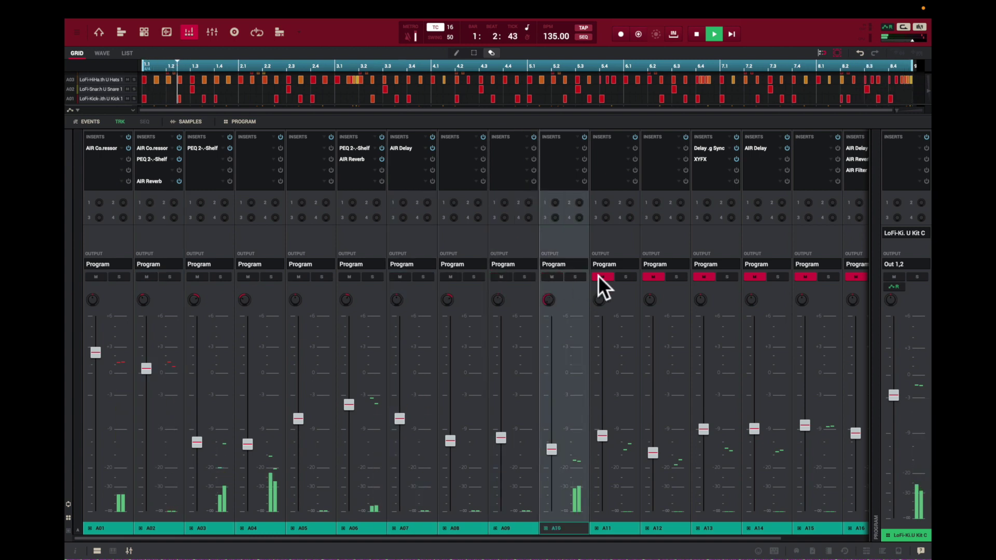
{"action": "left_click", "coordinate": [603, 276]}
Unmute A14 while keeping A13 muted, then select A01 and check the master output level.
{"action": "left_click", "coordinate": [704, 277]}
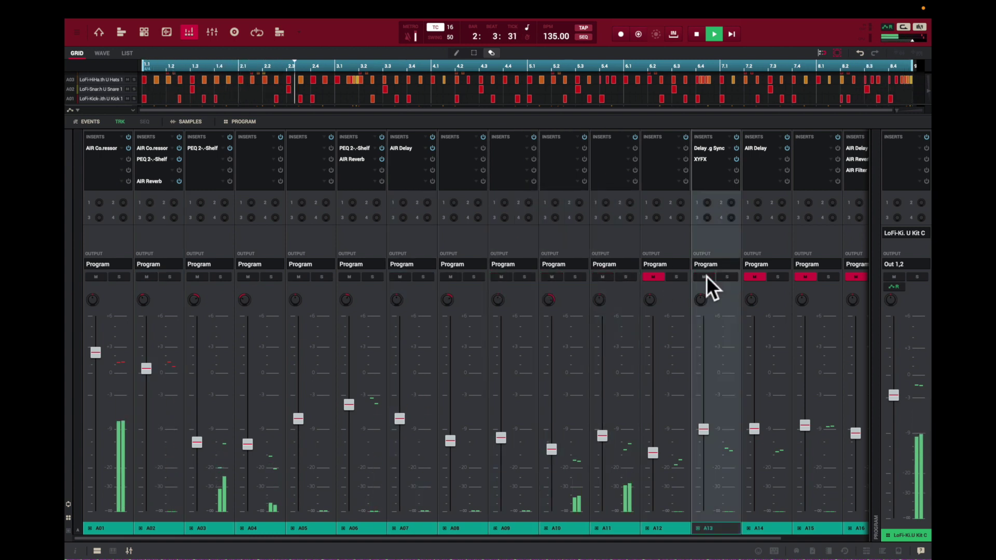
{"action": "left_click", "coordinate": [704, 277]}
{"action": "left_click", "coordinate": [755, 277]}
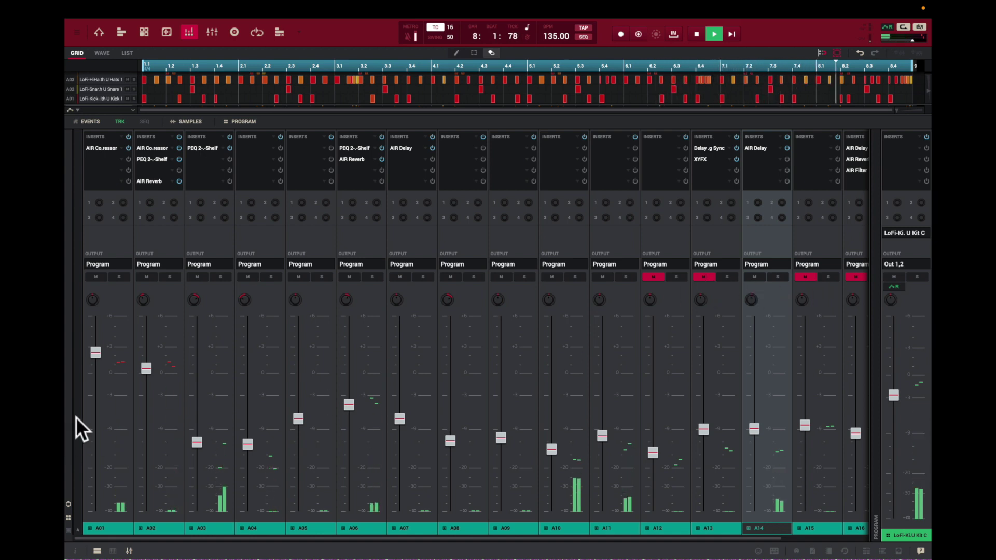
{"action": "left_click", "coordinate": [95, 353]}
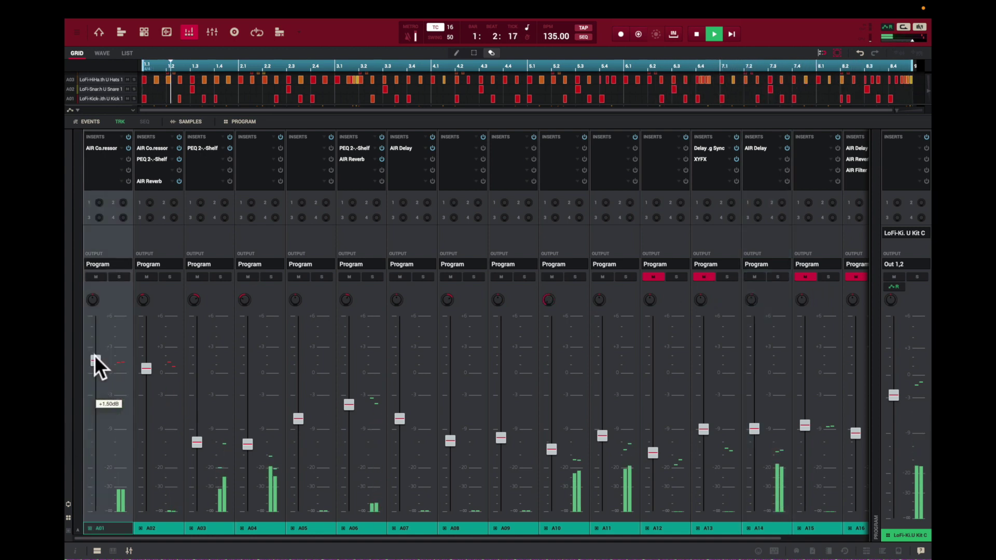
{"action": "left_click", "coordinate": [893, 394]}
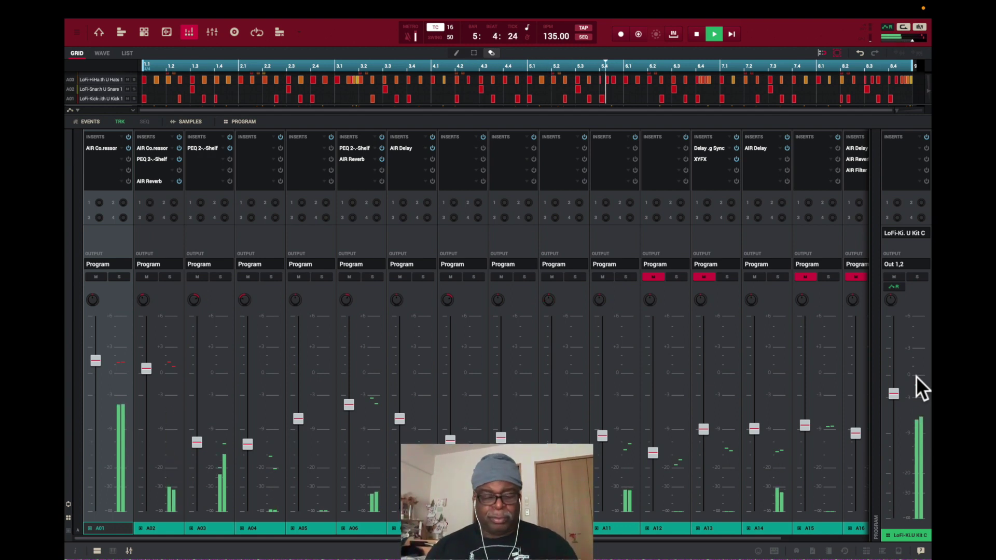
{"action": "key", "text": "space"}
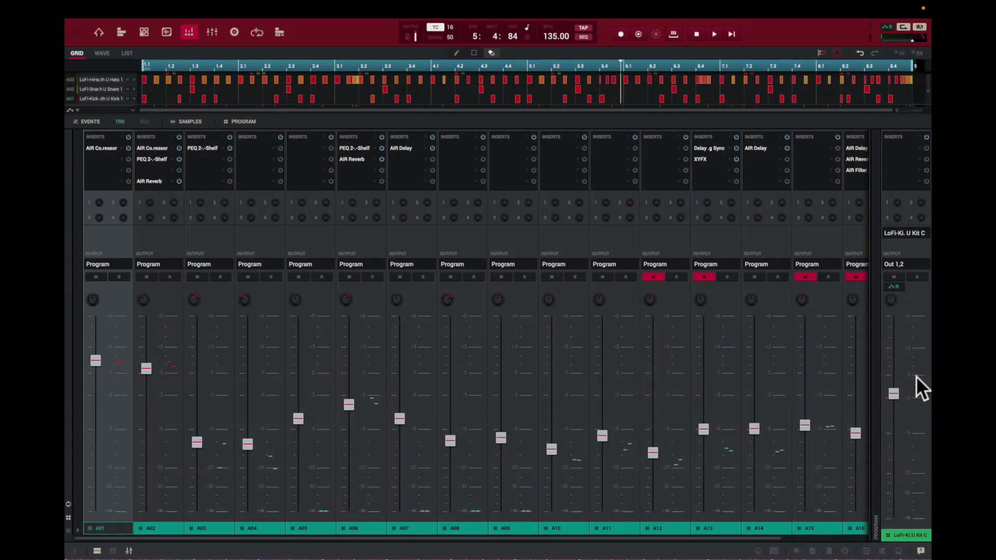
Restart playback and unmute channels A12, A13, A15 and A16.
{"action": "key", "text": "space"}
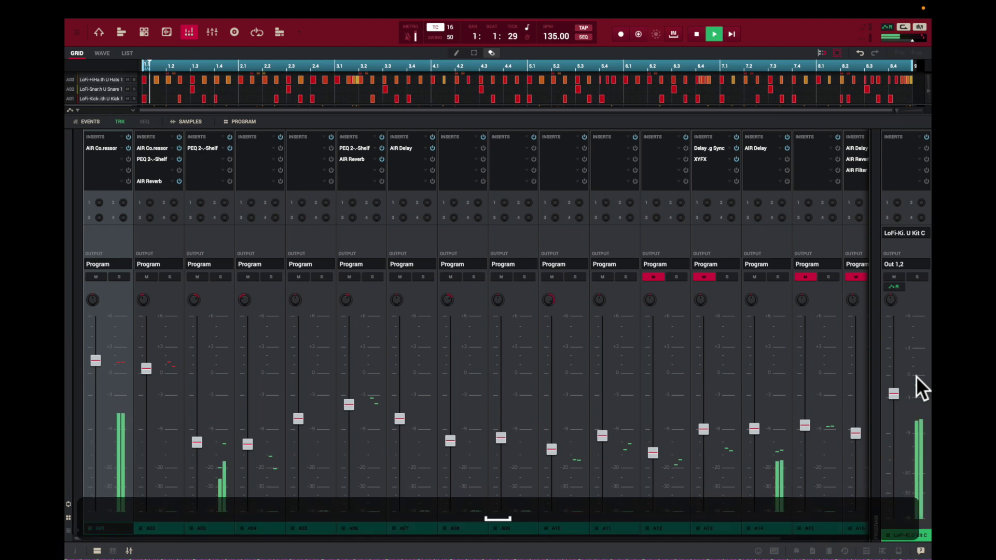
{"action": "left_click", "coordinate": [707, 277]}
{"action": "left_click", "coordinate": [655, 277]}
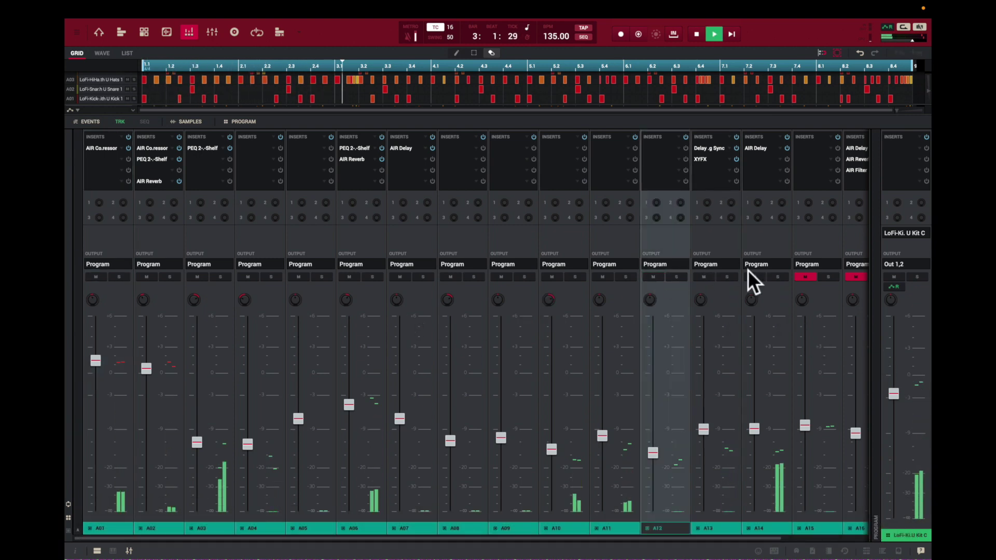
{"action": "left_click", "coordinate": [805, 277]}
{"action": "left_click", "coordinate": [856, 277]}
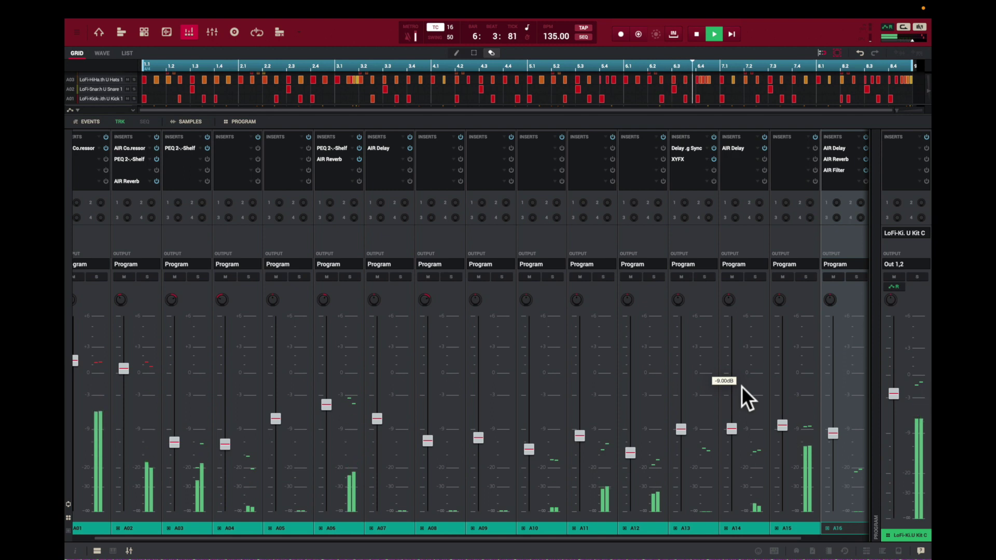
Solo channels A15 and A01 so only those two play.
{"action": "left_click", "coordinate": [806, 277]}
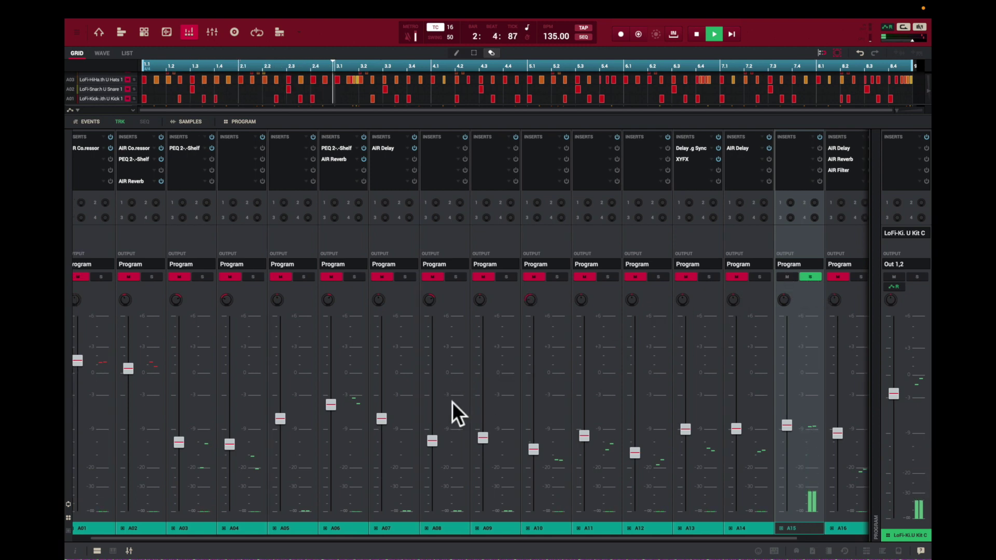
{"action": "scroll", "coordinate": [453, 401], "scroll_direction": "left", "scroll_amount": 2}
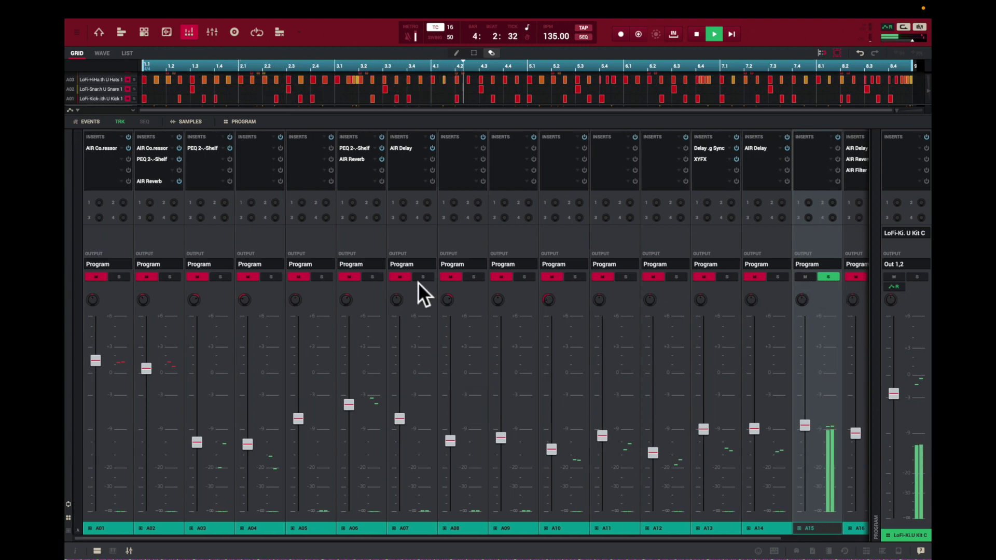
{"action": "left_click", "coordinate": [117, 277]}
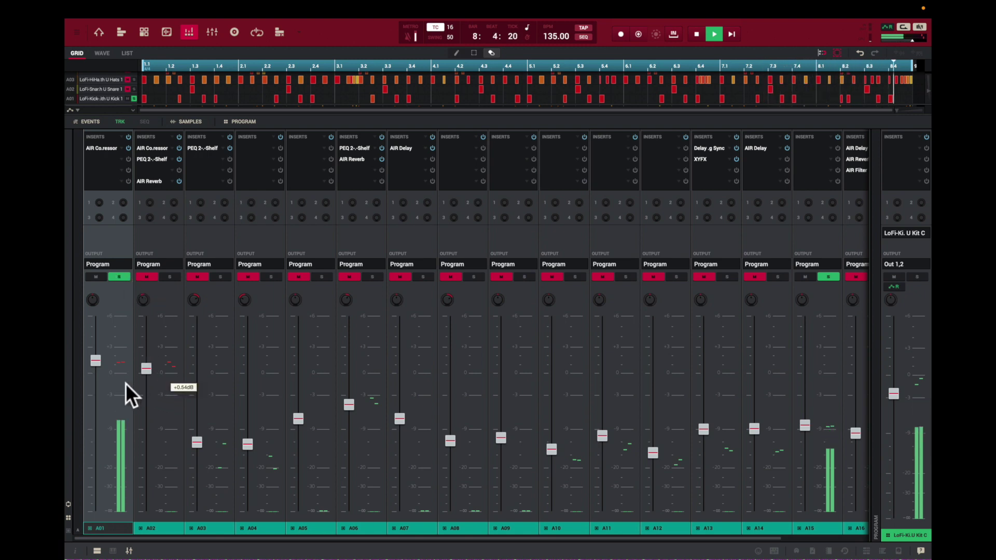
{"action": "mouse_move", "coordinate": [104, 369]}
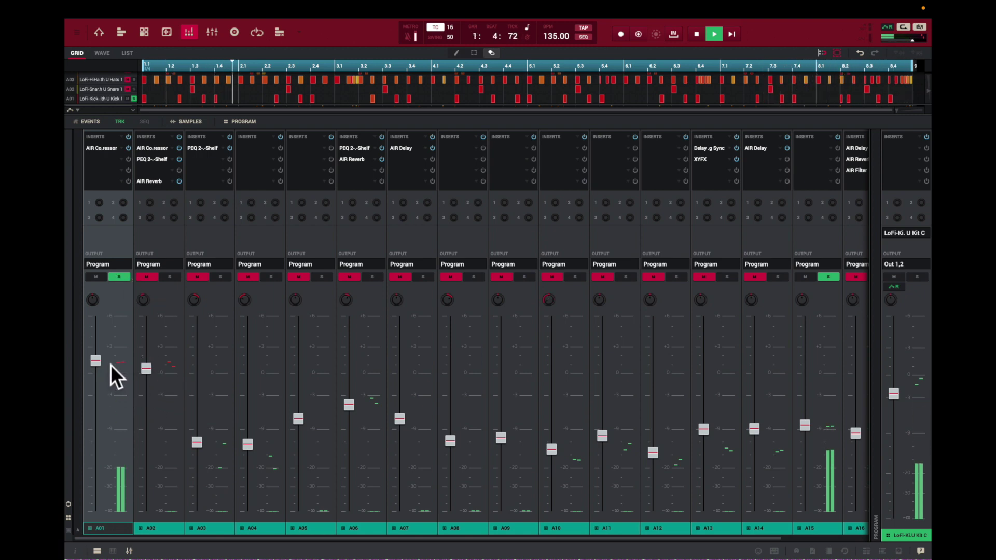
Load AIR Enhancer from EQ/Filter into A01's second insert slot.
{"action": "left_click", "coordinate": [120, 157]}
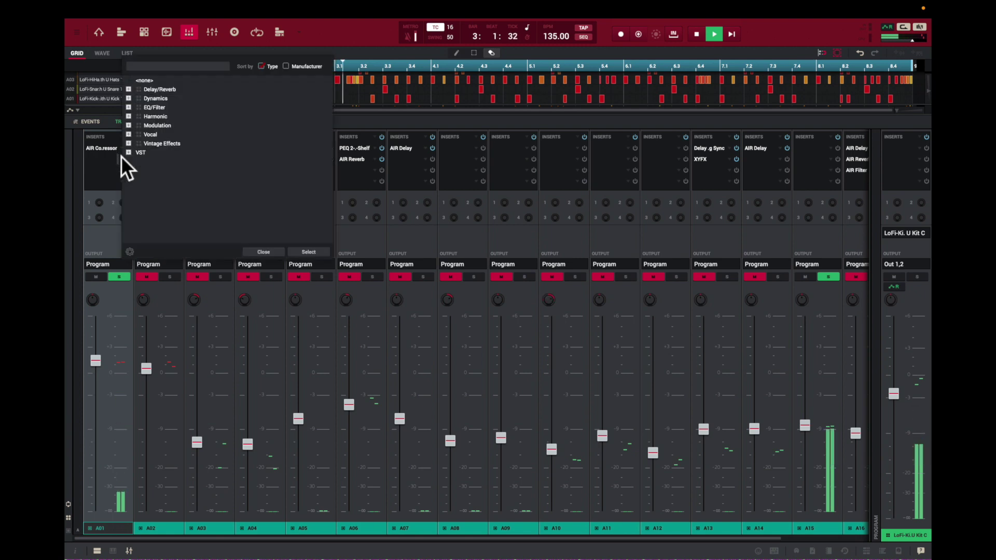
{"action": "left_click", "coordinate": [128, 106]}
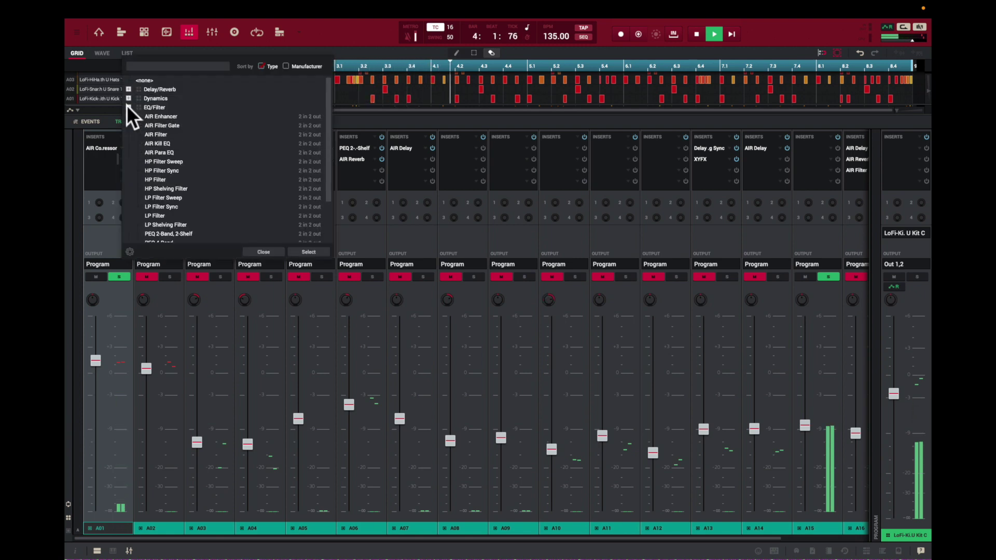
{"action": "double_click", "coordinate": [173, 113]}
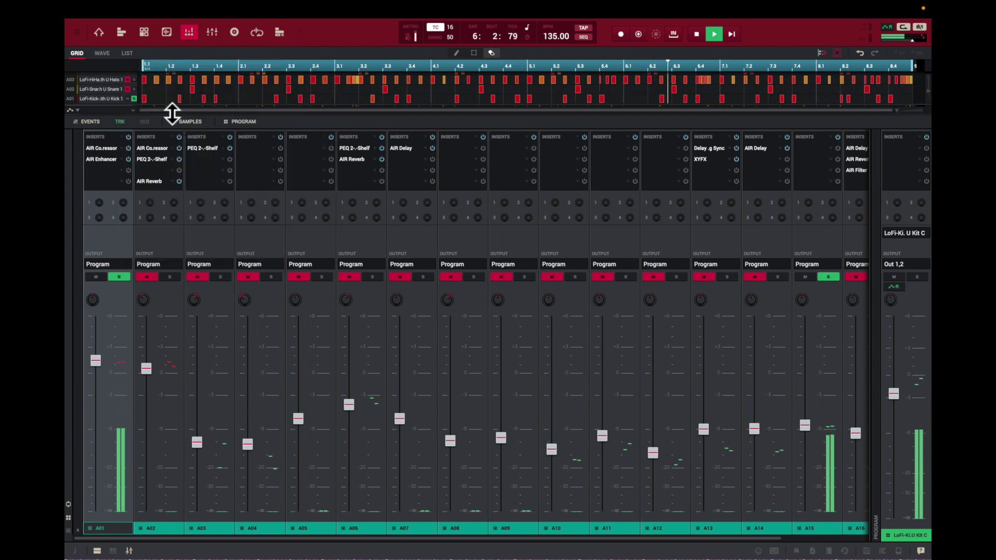
Keep the Init preset and set AIR Enhancer's Low Gain to 3.9 dB.
{"action": "double_click", "coordinate": [103, 155]}
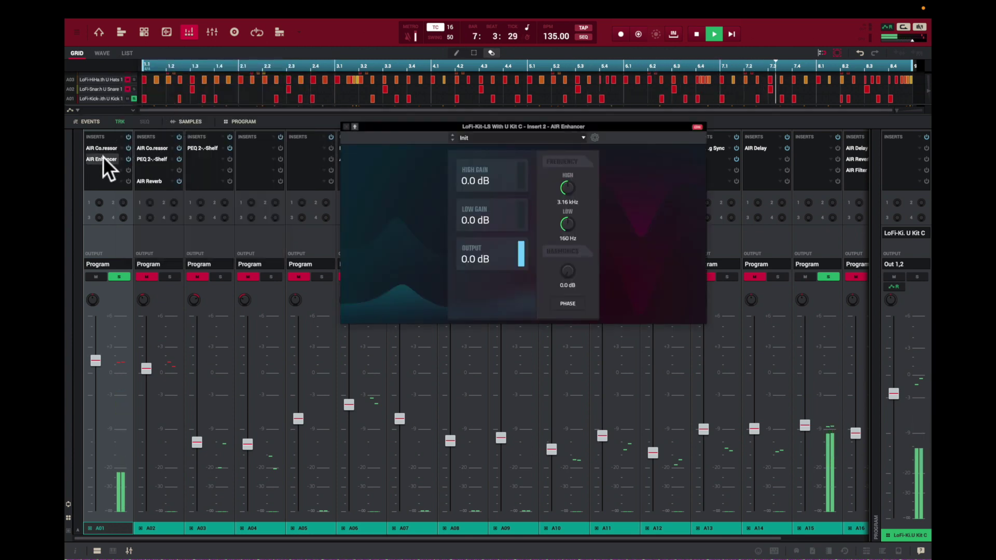
{"action": "left_click", "coordinate": [580, 135]}
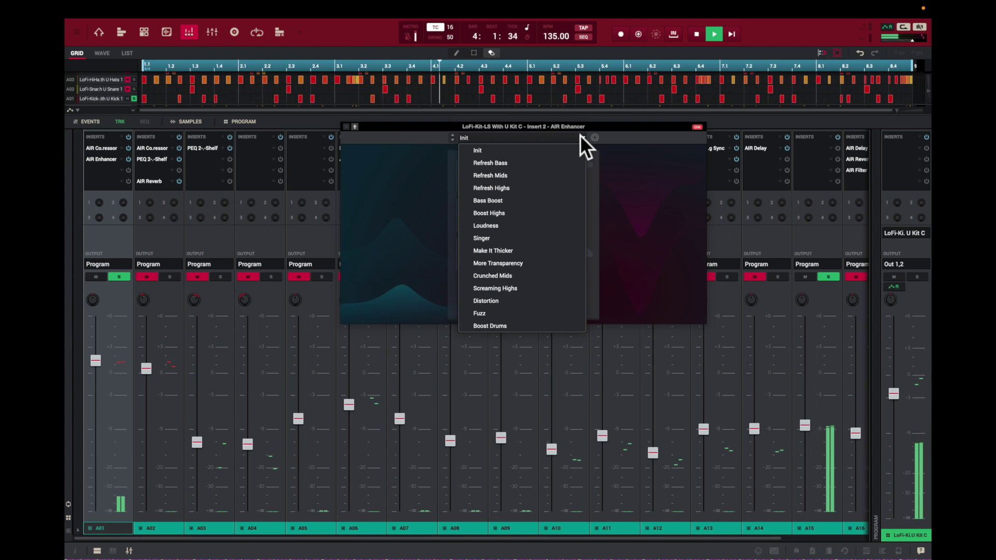
{"action": "left_click", "coordinate": [636, 155]}
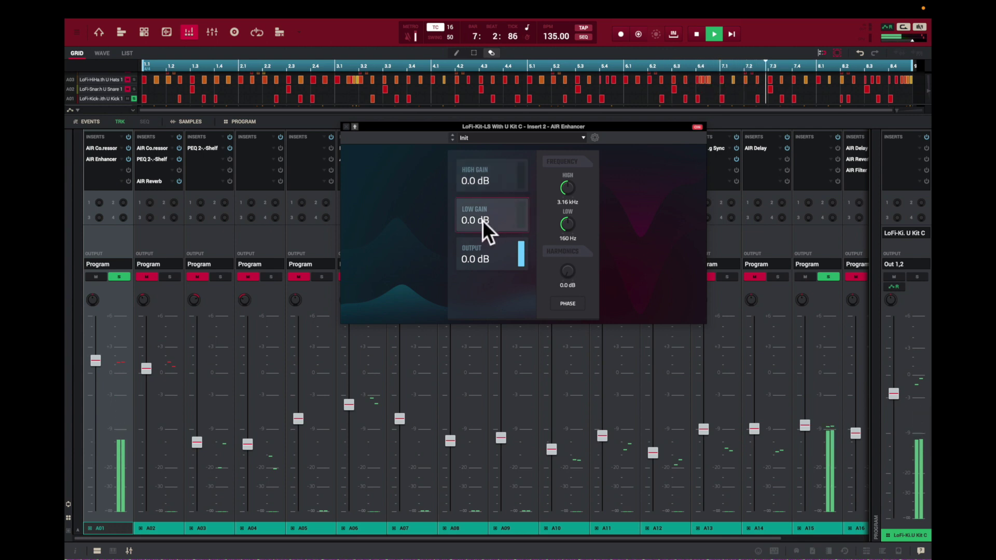
{"action": "left_click_drag", "start_coordinate": [524, 224], "coordinate": [526, 192]}
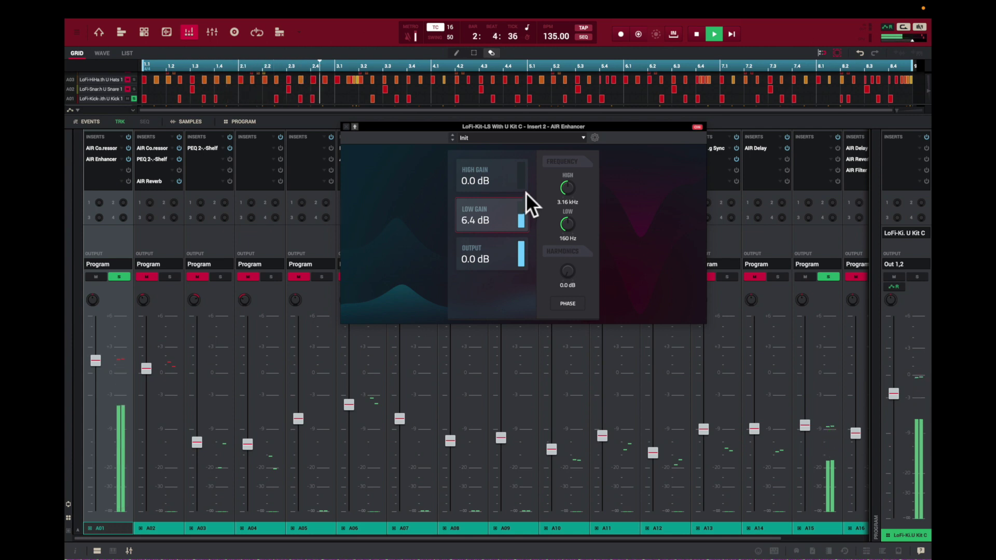
{"action": "left_click_drag", "start_coordinate": [525, 192], "coordinate": [524, 205]}
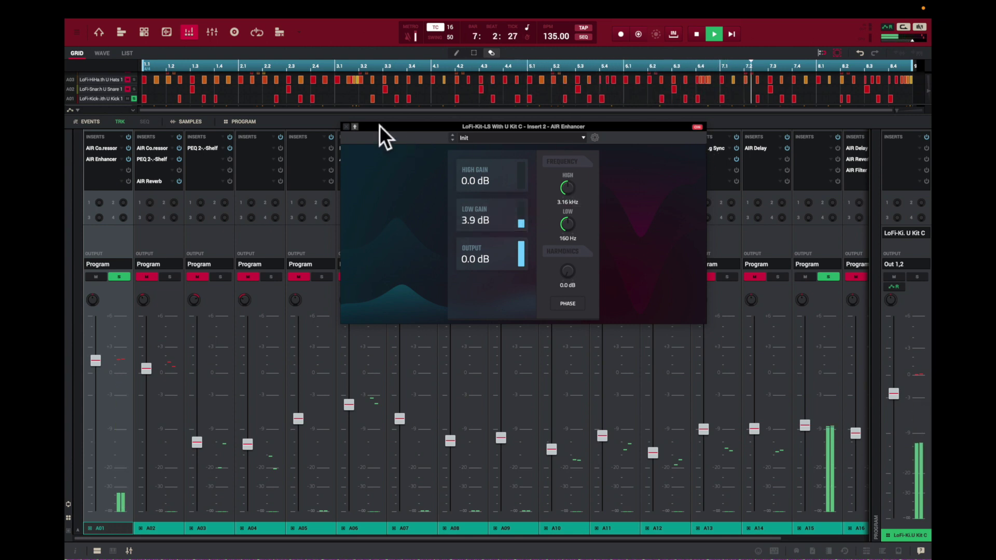
{"action": "left_click", "coordinate": [346, 127]}
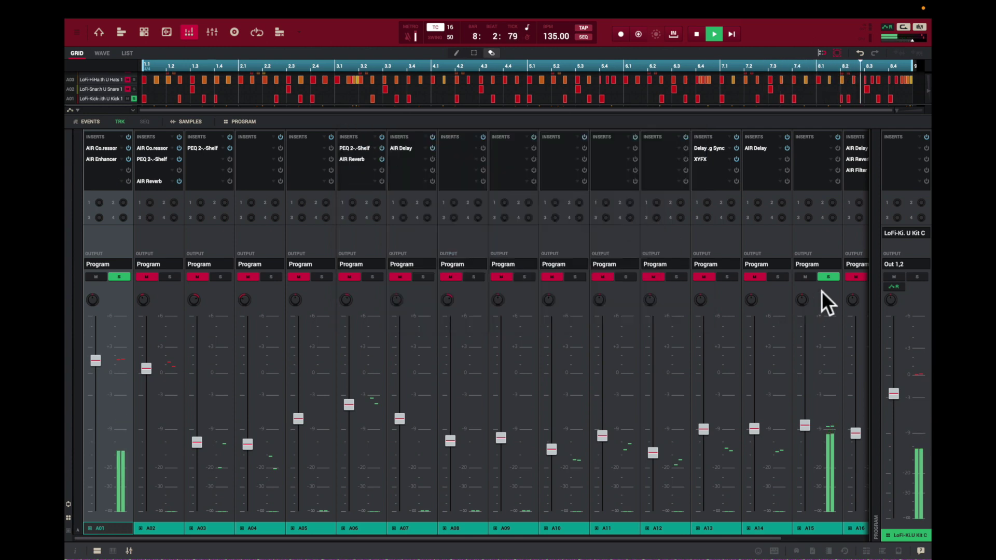
Unsolo A15 and A01, raise A13's fader to -4.77 dB, and solo A13.
{"action": "left_click", "coordinate": [828, 277]}
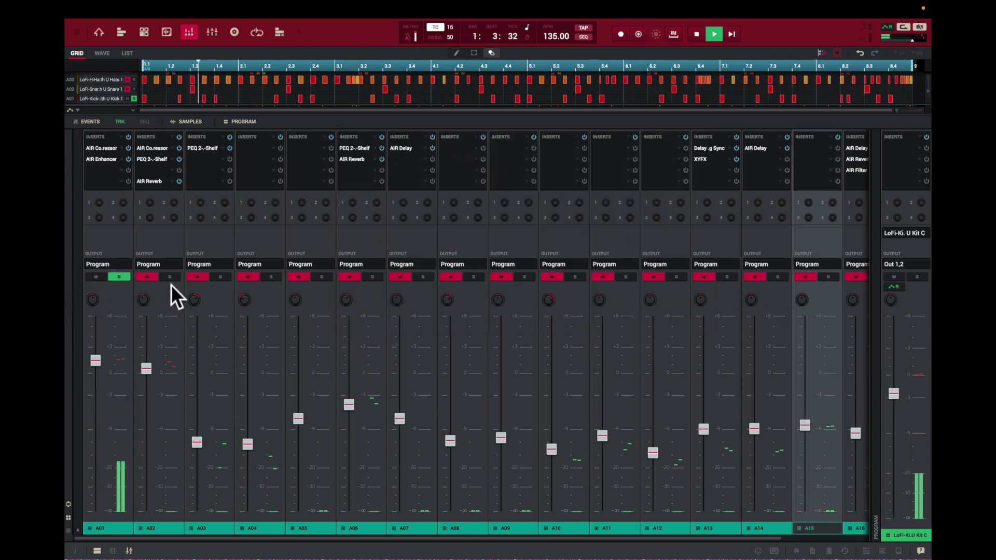
{"action": "left_click", "coordinate": [117, 277]}
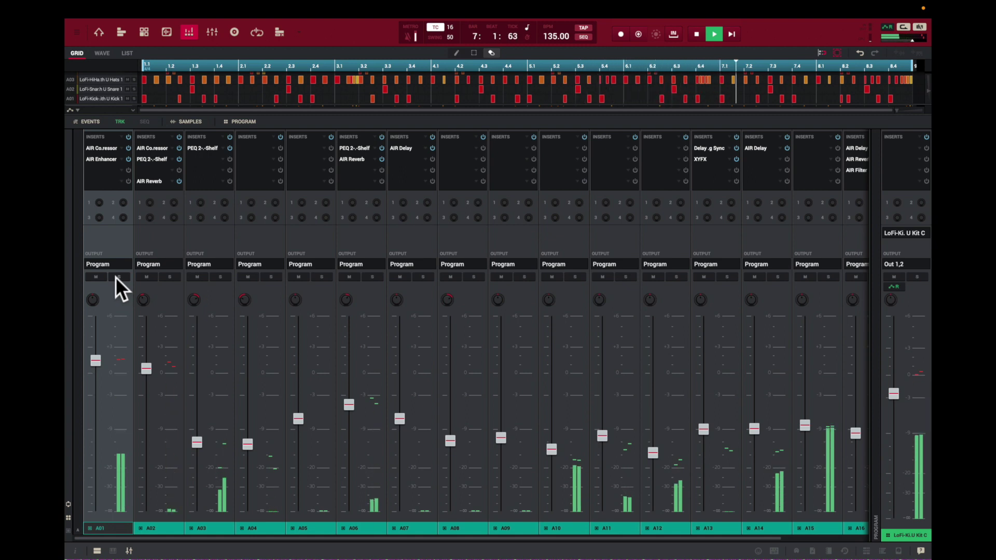
{"action": "scroll", "coordinate": [115, 276], "scroll_direction": "right", "scroll_amount": 1}
{"action": "scroll", "coordinate": [115, 276], "scroll_direction": "right", "scroll_amount": 3}
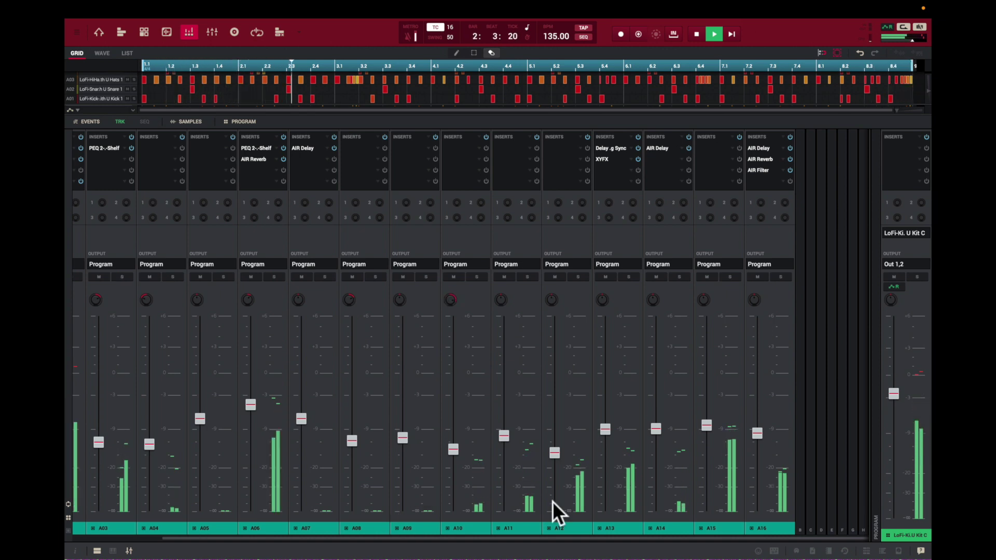
{"action": "left_click_drag", "start_coordinate": [606, 429], "coordinate": [605, 405]}
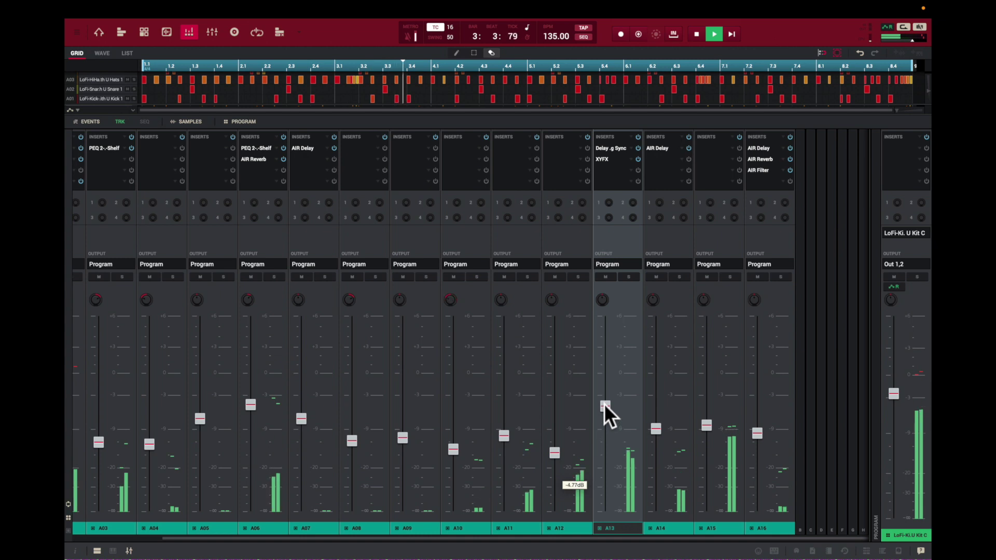
{"action": "left_click", "coordinate": [629, 276]}
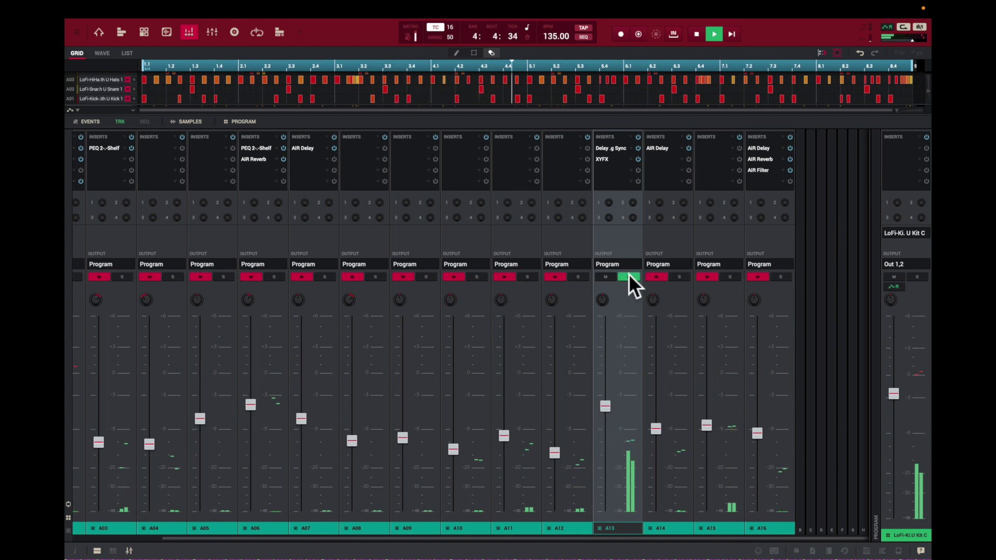